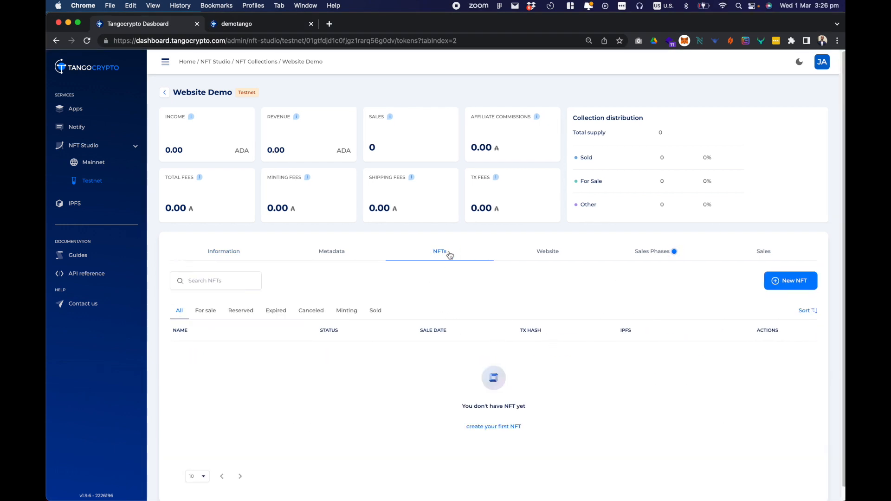
# Upload the "upload" folder from 0.demo-website as multiple NFTs and create them in the Website Demo collection.
pyautogui.click(801, 281)
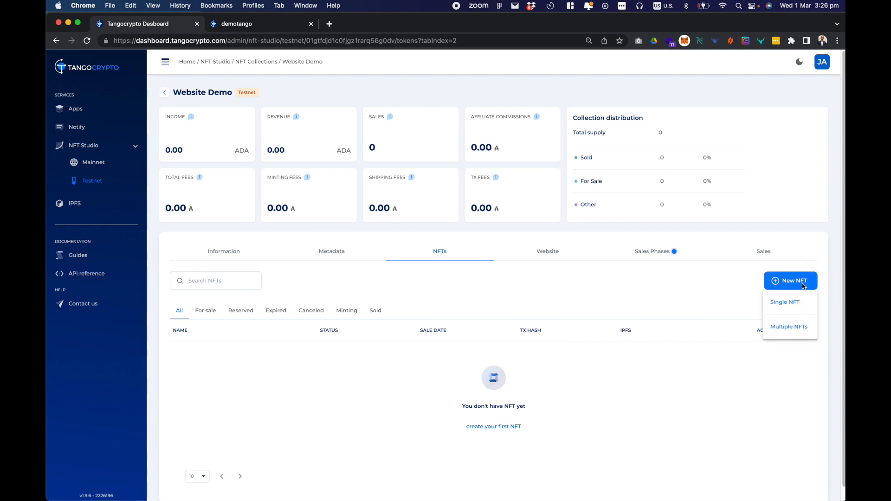
pyautogui.click(793, 327)
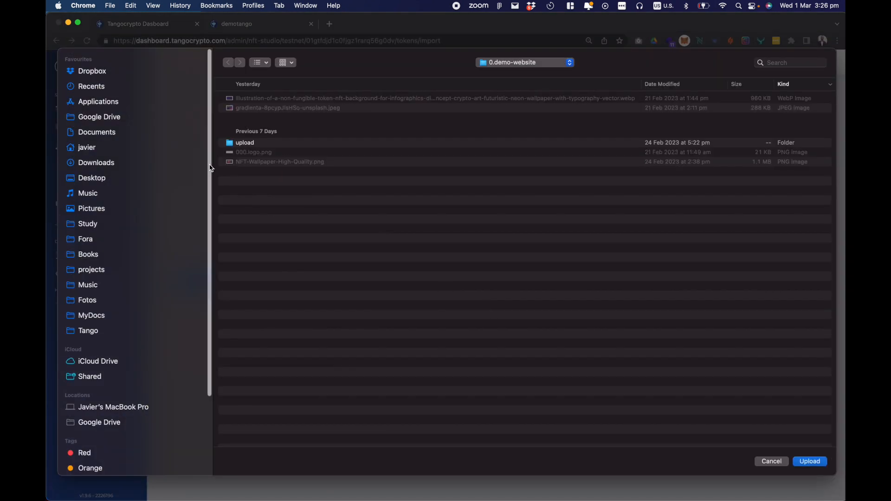
pyautogui.moveTo(211, 168); pyautogui.dragTo(46, 149)
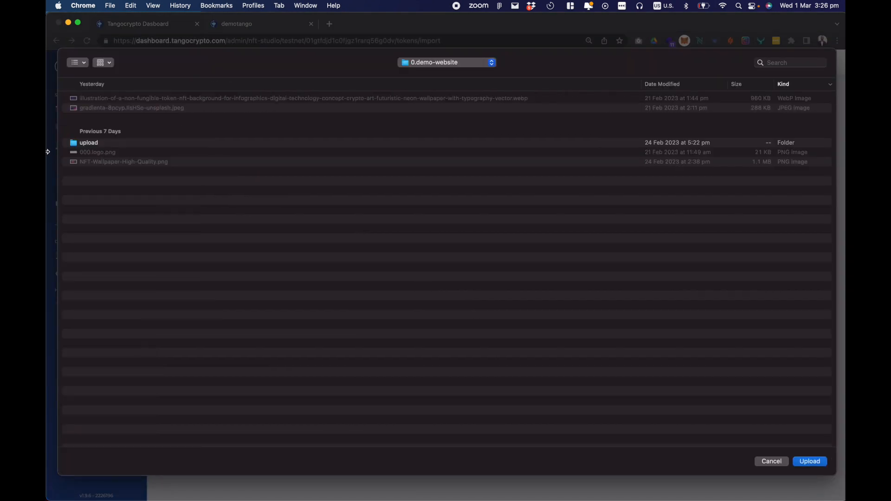
pyautogui.click(105, 145)
pyautogui.doubleClick(106, 147)
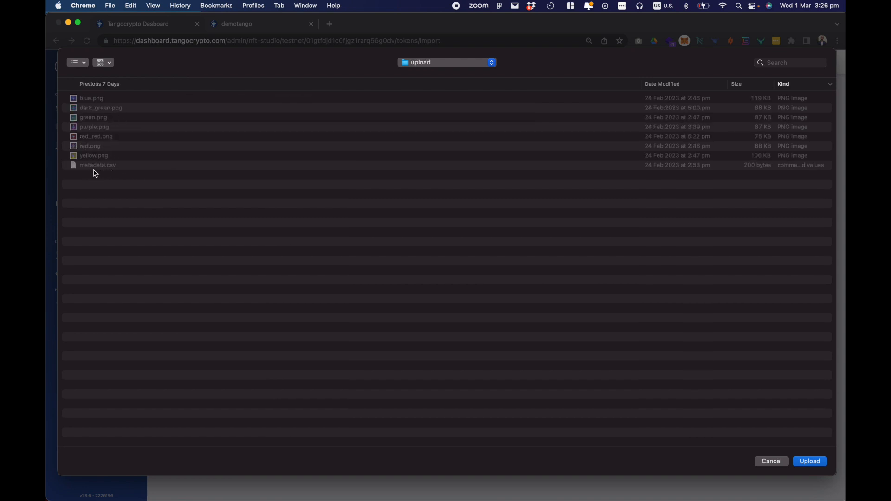
pyautogui.click(794, 464)
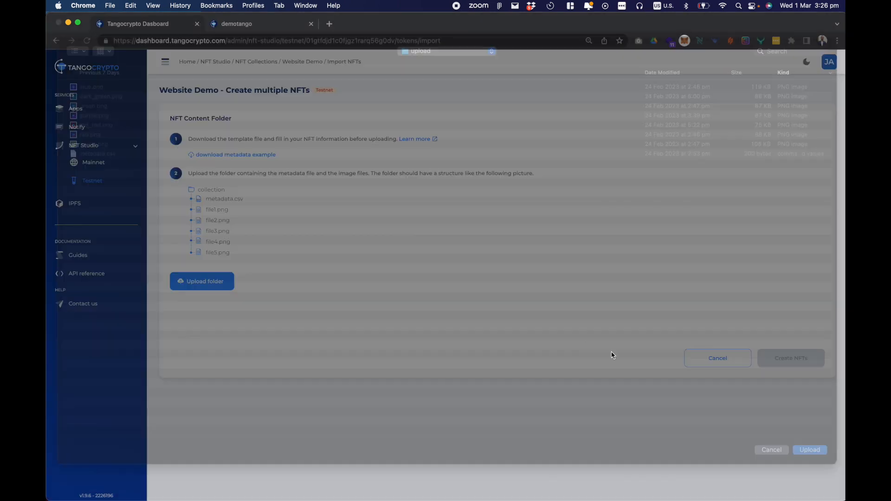
pyautogui.click(528, 104)
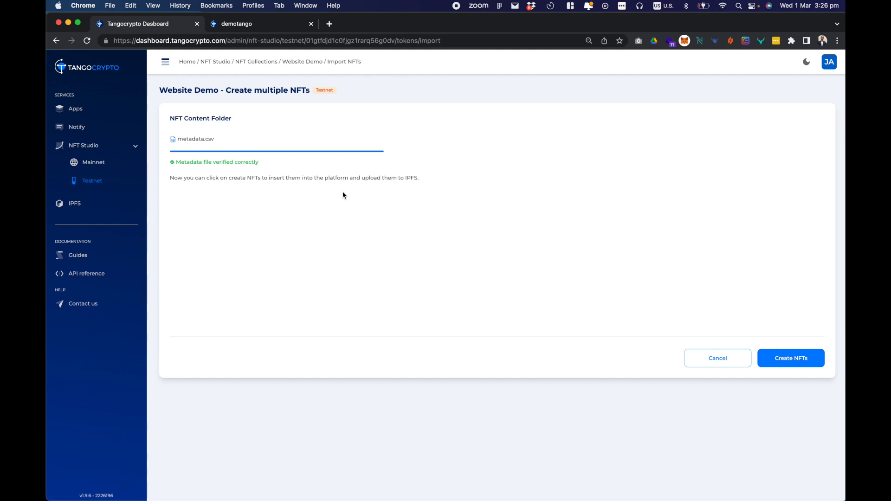
pyautogui.click(794, 363)
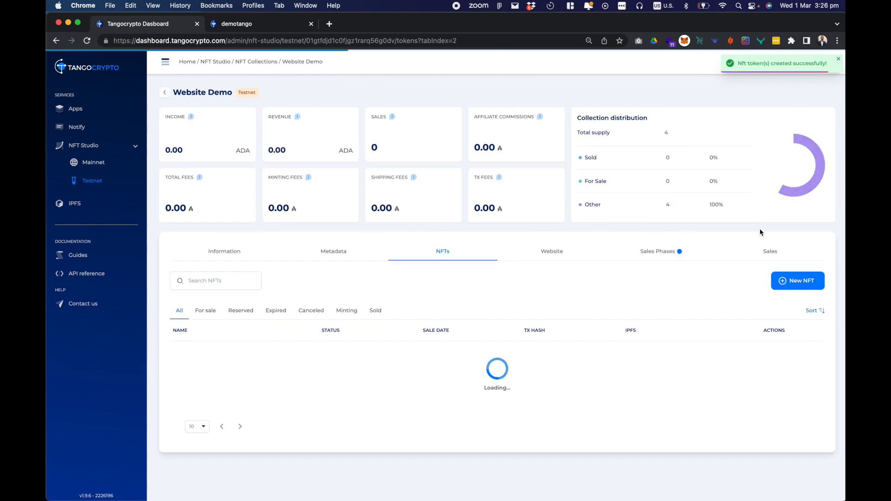
pyautogui.scroll(-1, 654, 325)
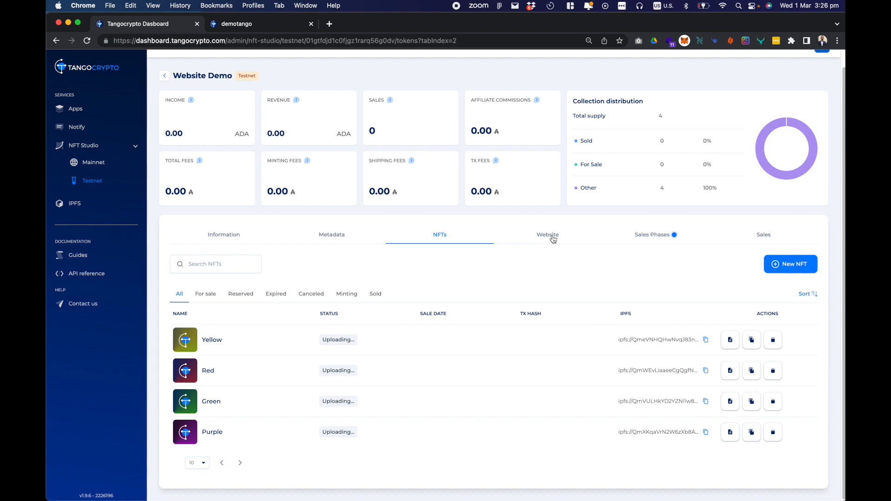
# Start a new sale phase for the collection, named whitelist, with 5 total tokens in the phase.
pyautogui.click(522, 239)
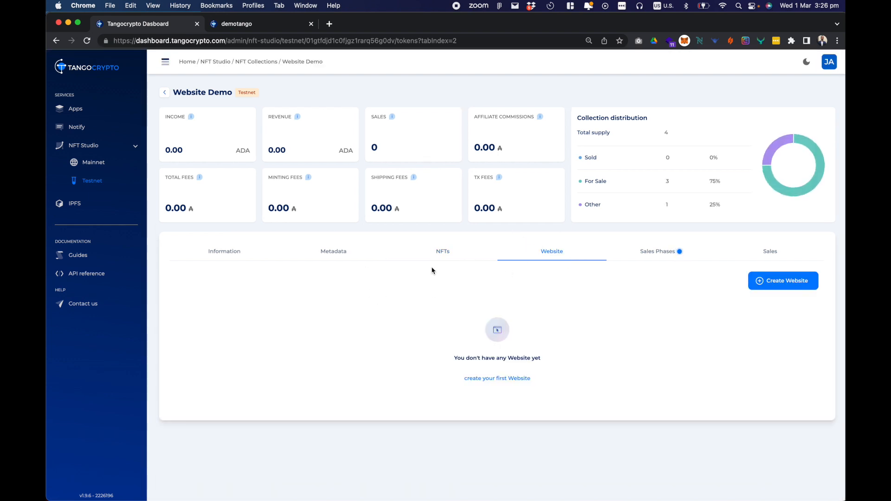
pyautogui.click(650, 261)
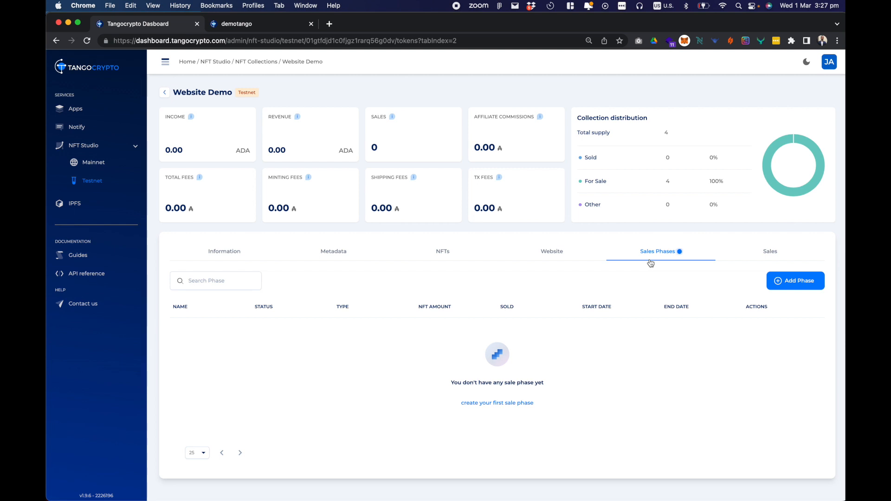
pyautogui.click(796, 280)
pyautogui.click(324, 146)
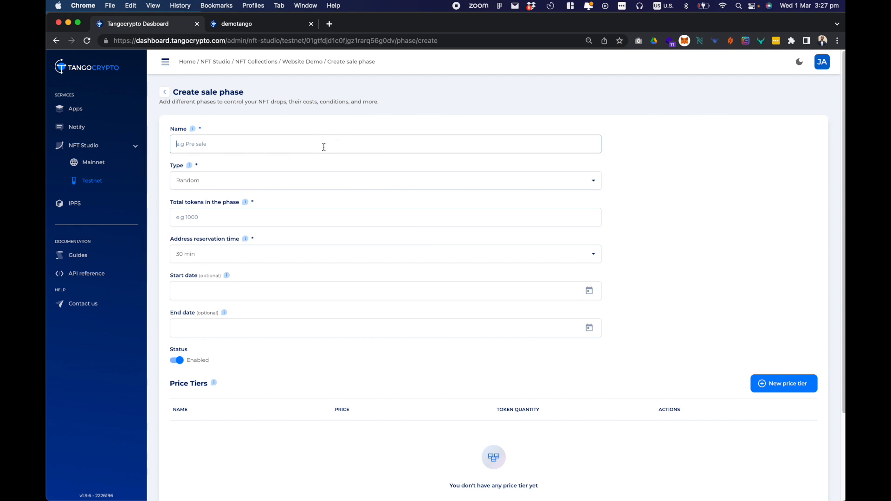
pyautogui.write('W')
pyautogui.click(339, 218)
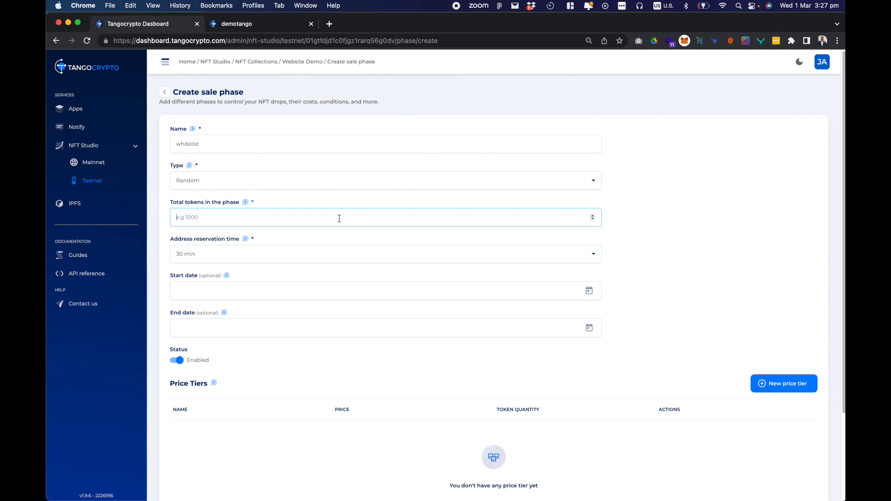
pyautogui.write('5')
pyautogui.scroll(-3, 420, 309)
pyautogui.scroll(-2, 773, 301)
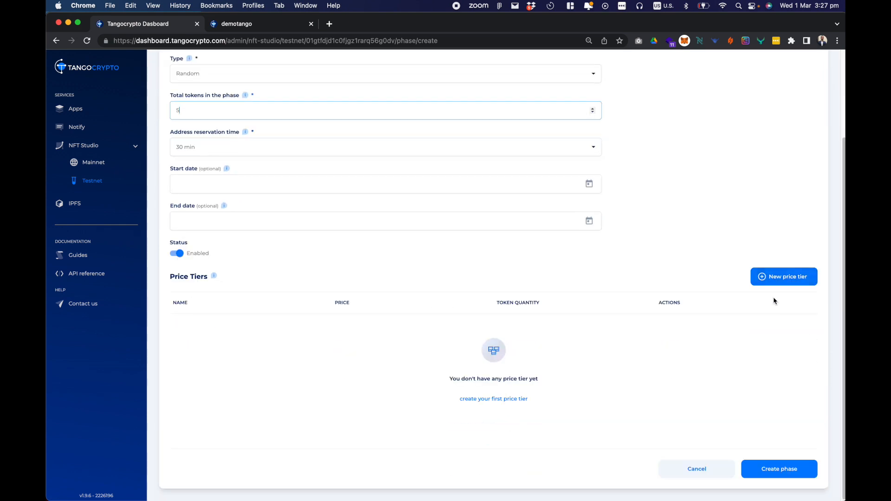
# Add a price tier named copper to the phase, priced at 10 ADA for 1 NFT.
pyautogui.click(775, 273)
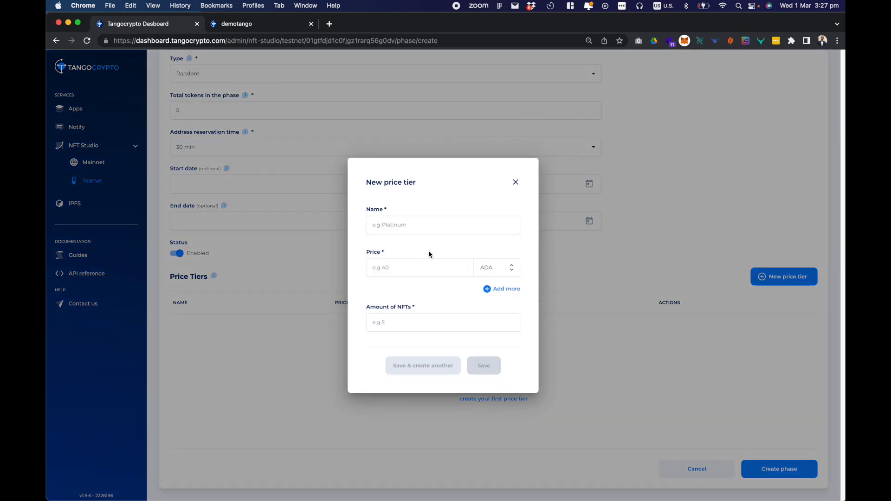
pyautogui.click(426, 224)
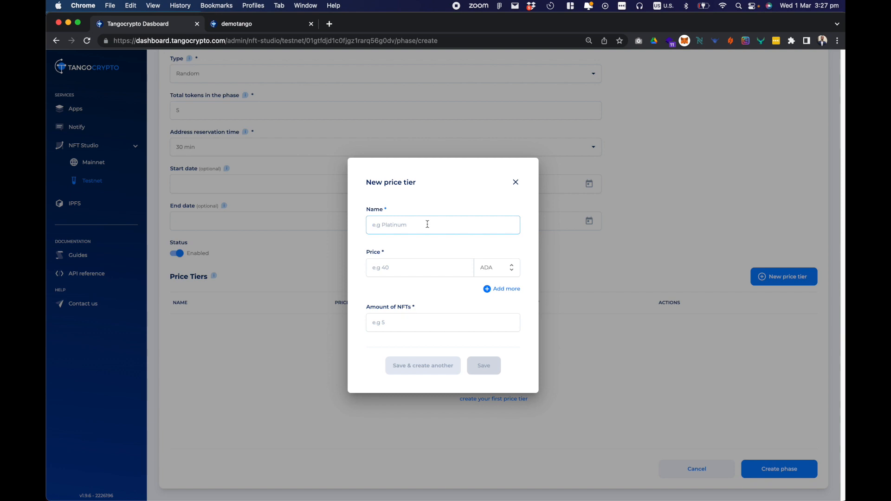
pyautogui.write('copper')
pyautogui.press('Tab')
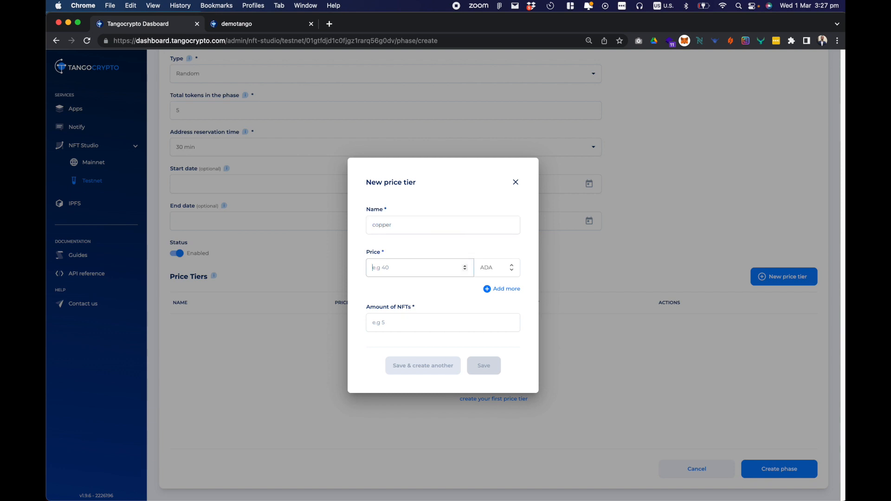
pyautogui.write('10')
pyautogui.click(417, 321)
pyautogui.write('1')
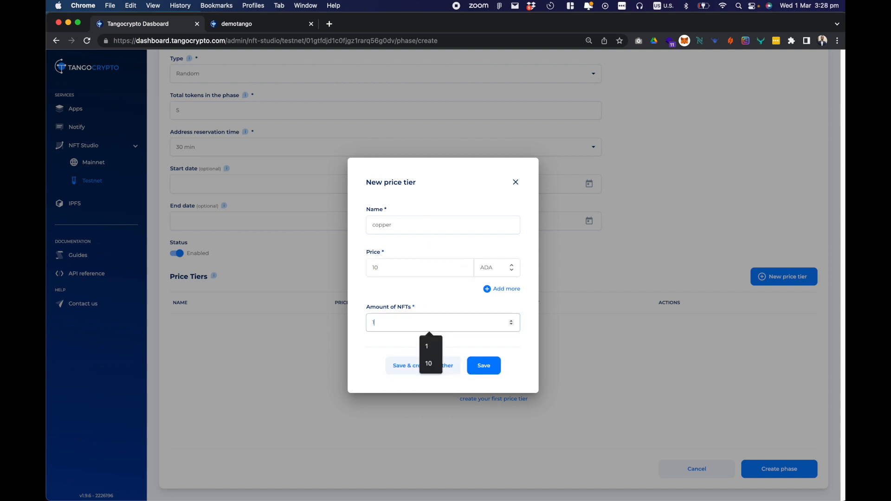
pyautogui.click(483, 365)
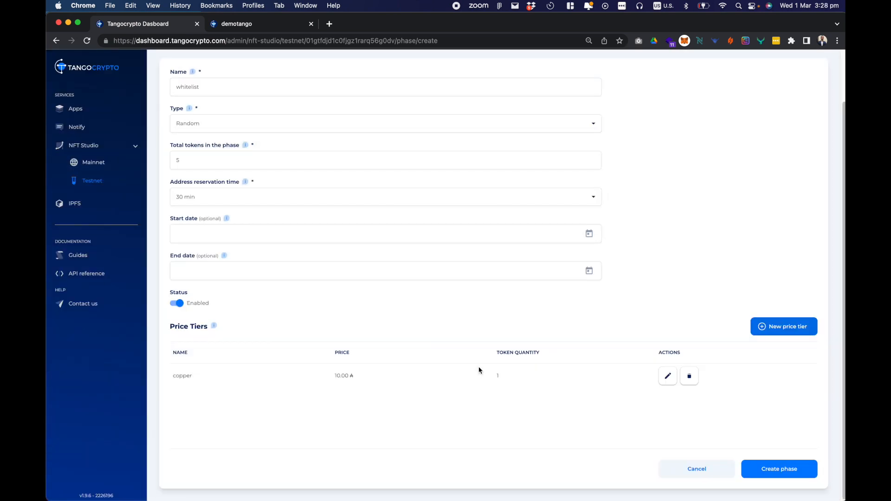
# Add a price tier named golden to the phase, priced at 20 ADA for 2 NFTs.
pyautogui.click(783, 327)
pyautogui.click(417, 224)
pyautogui.write('goldern')
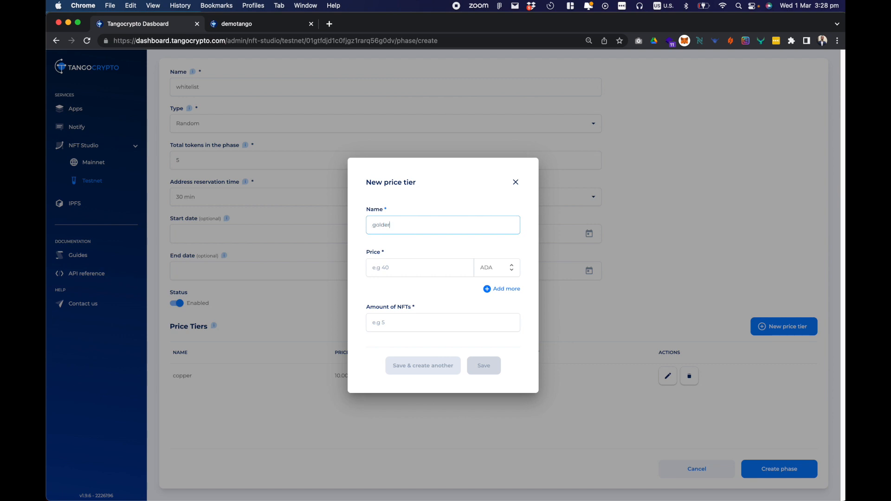
pyautogui.click(409, 268)
pyautogui.write('20')
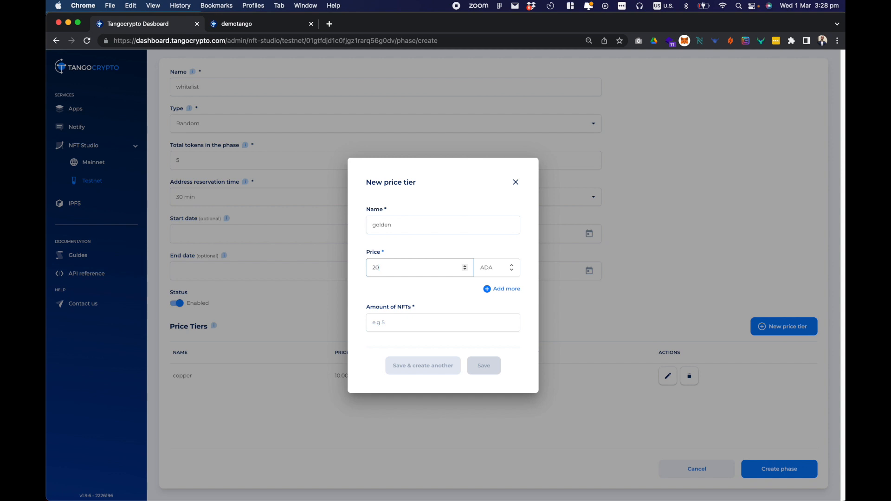
pyautogui.click(401, 326)
pyautogui.write('2')
pyautogui.click(471, 361)
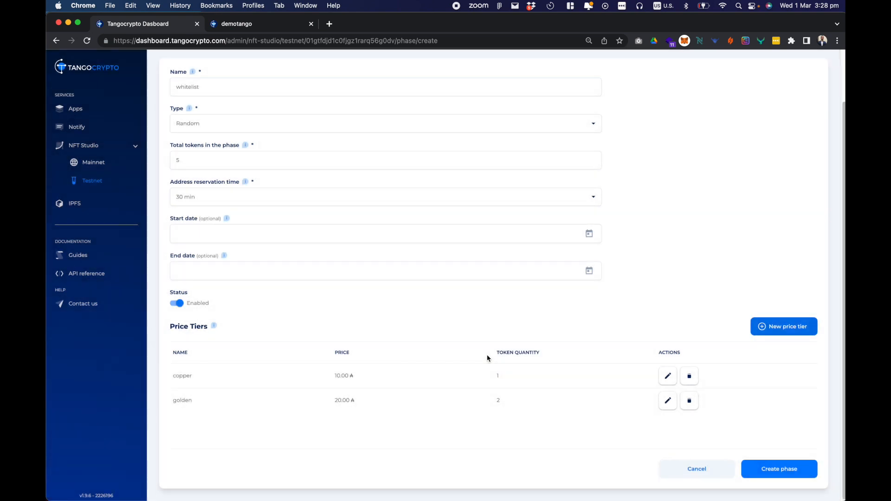
# Fill in another price tier named platinum, with a price of 30 ADA for 3 NFTs.
pyautogui.click(789, 326)
pyautogui.click(410, 224)
pyautogui.write('platinum')
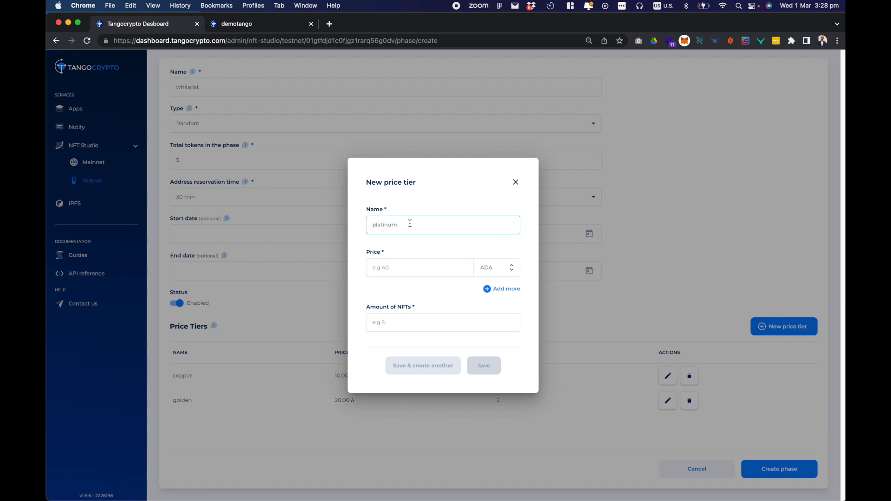
pyautogui.click(396, 265)
pyautogui.write('30')
pyautogui.click(412, 321)
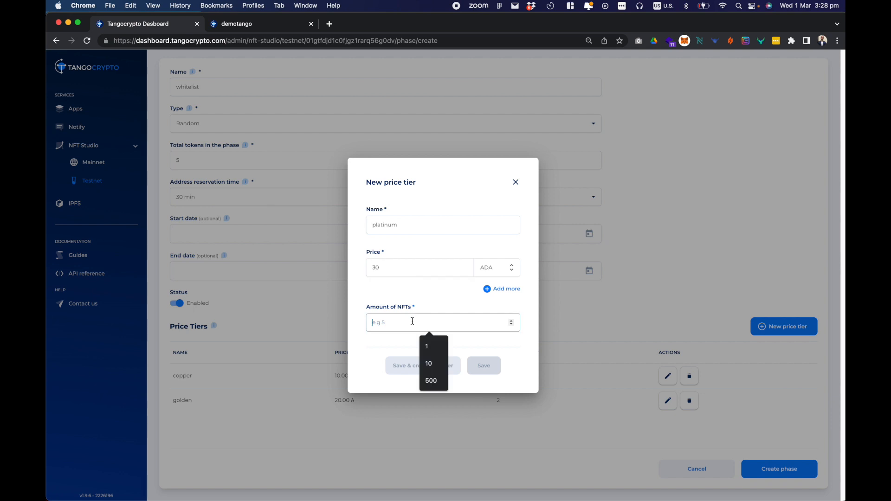
pyautogui.write('3')
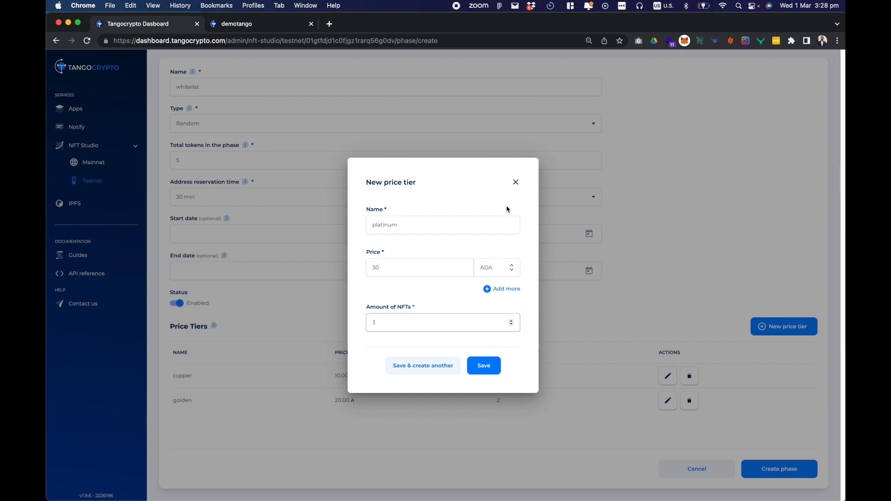
# Add an extra price of 1000 HOSKY to the platinum tier, save the tier and create the sale phase.
pyautogui.click(511, 291)
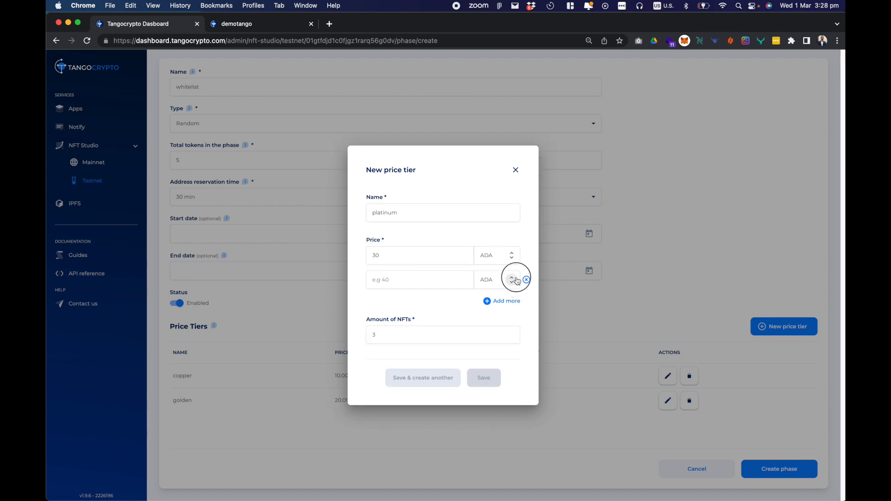
pyautogui.click(511, 279)
pyautogui.click(497, 353)
pyautogui.click(401, 274)
pyautogui.write('100')
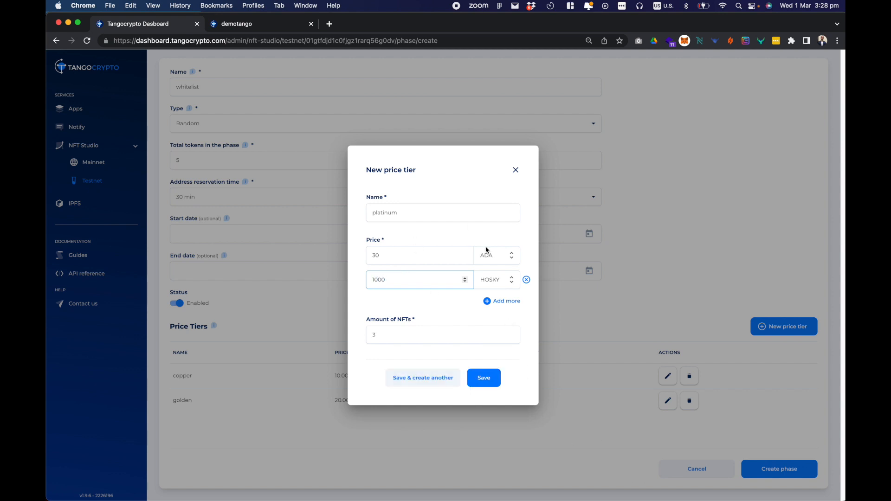
pyautogui.write('0')
pyautogui.click(476, 377)
pyautogui.click(780, 477)
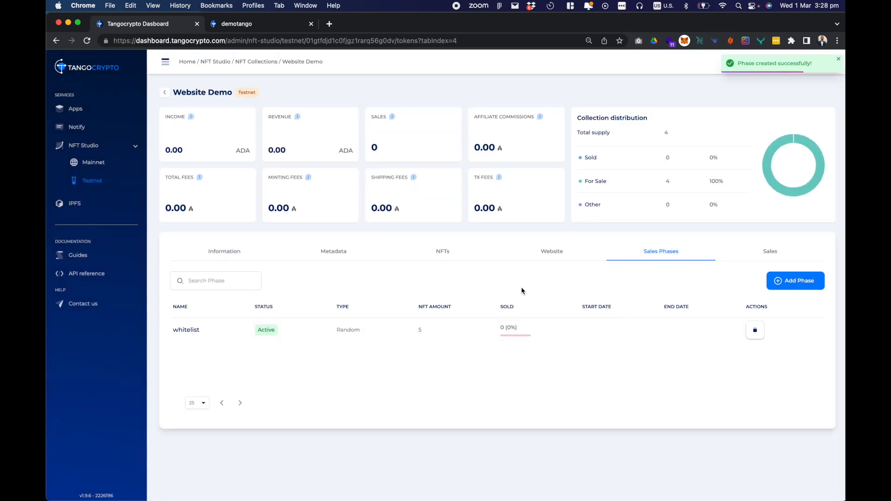
# Start a new single NFT in the collection and upload blue.png as its main file.
pyautogui.click(463, 254)
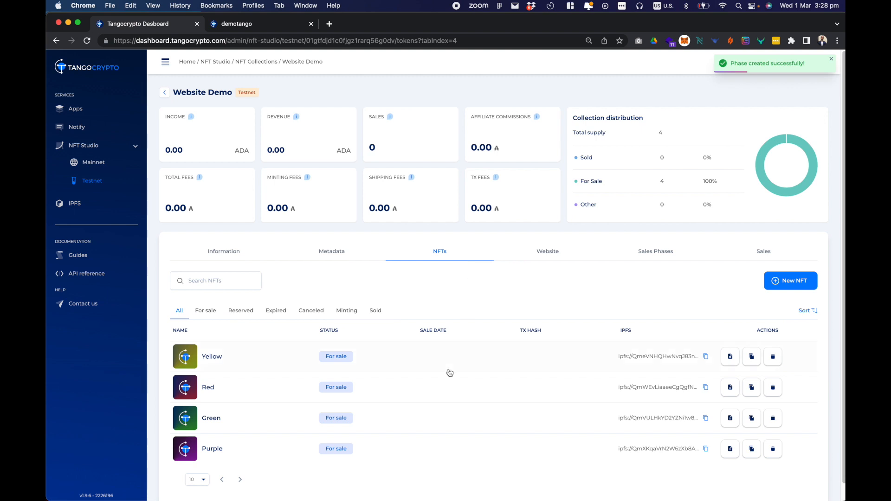
pyautogui.scroll(-1, 449, 371)
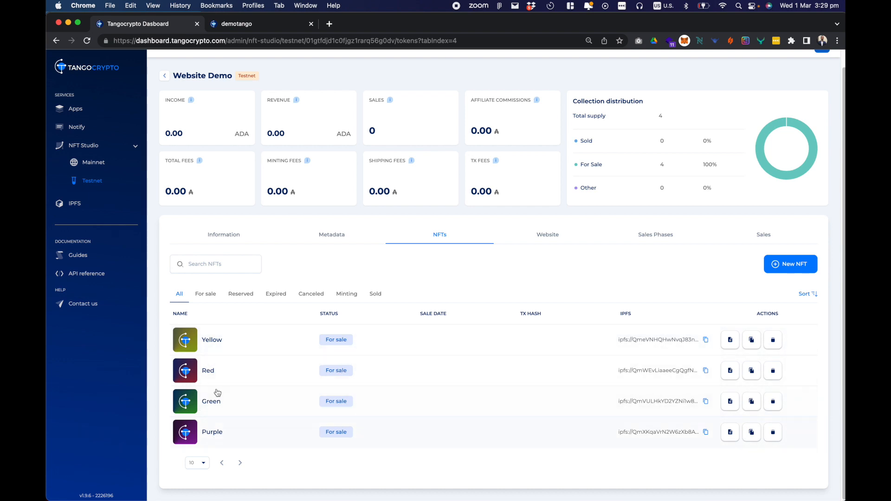
pyautogui.click(773, 272)
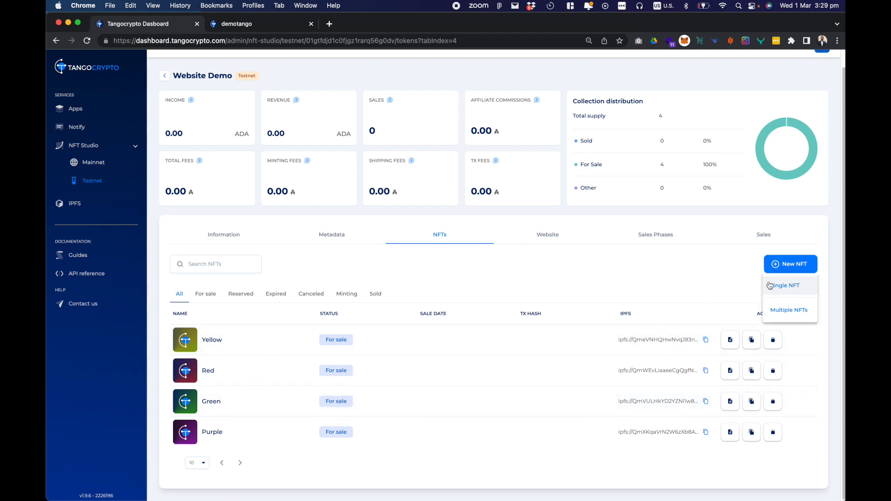
pyautogui.click(772, 286)
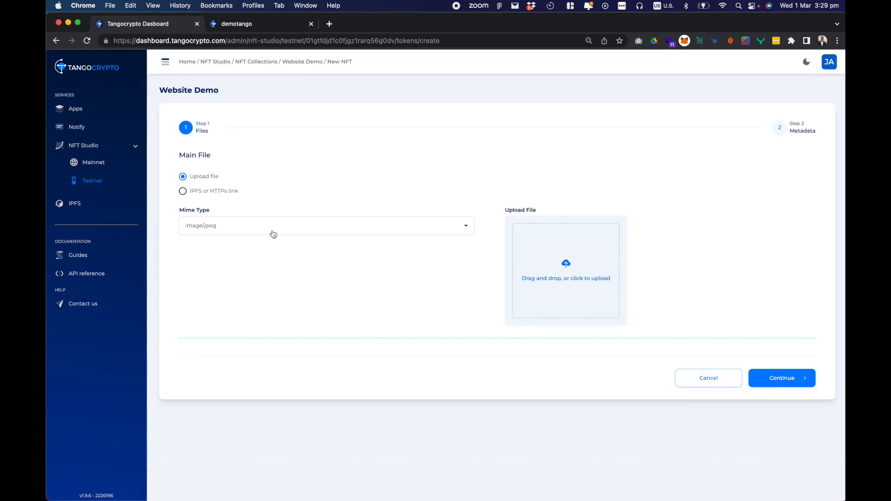
pyautogui.click(532, 243)
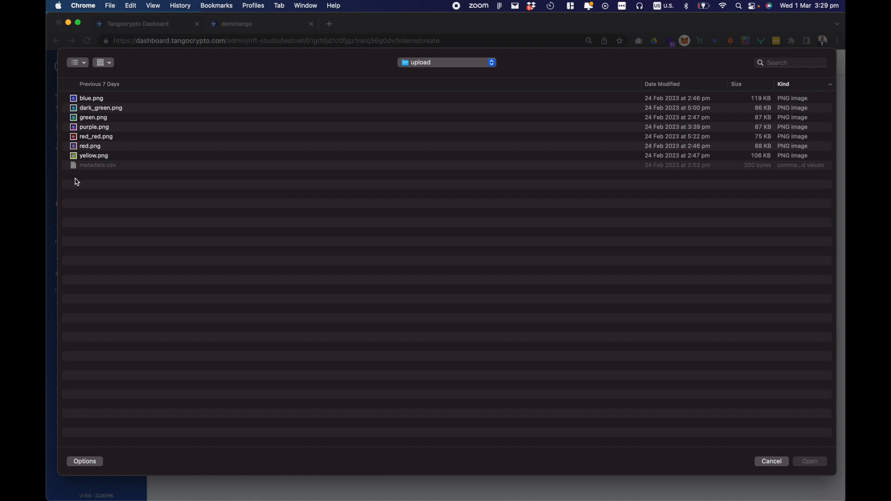
pyautogui.click(89, 98)
pyautogui.click(805, 461)
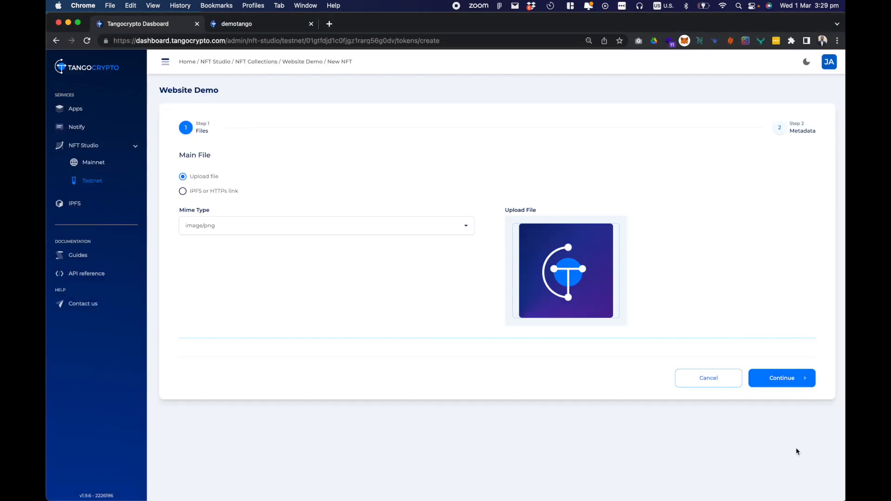
# Continue to the metadata, enter blue as both the asset name and the name, and create the NFT.
pyautogui.click(771, 377)
pyautogui.click(344, 207)
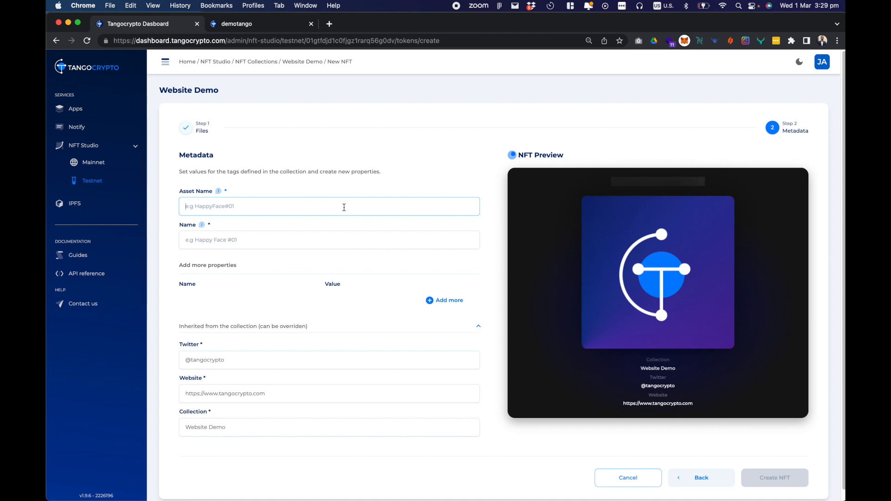
pyautogui.write('blue')
pyautogui.press('Tab')
pyautogui.write('bl')
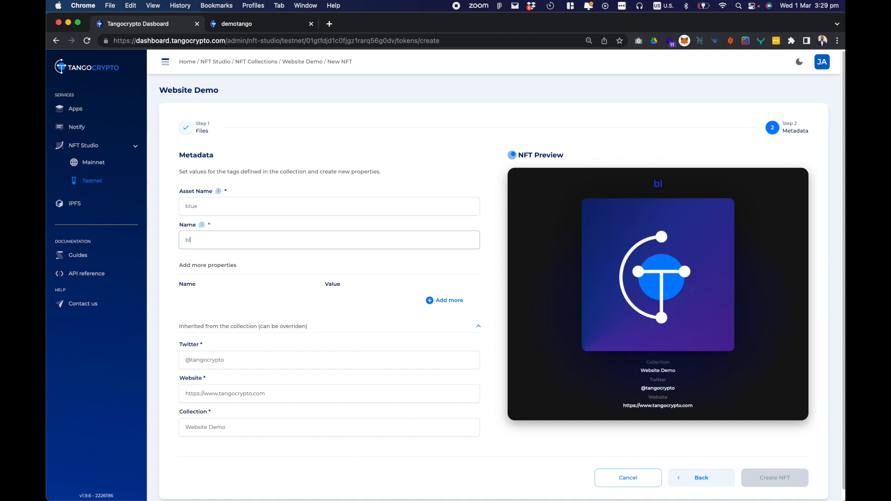
pyautogui.write('ue')
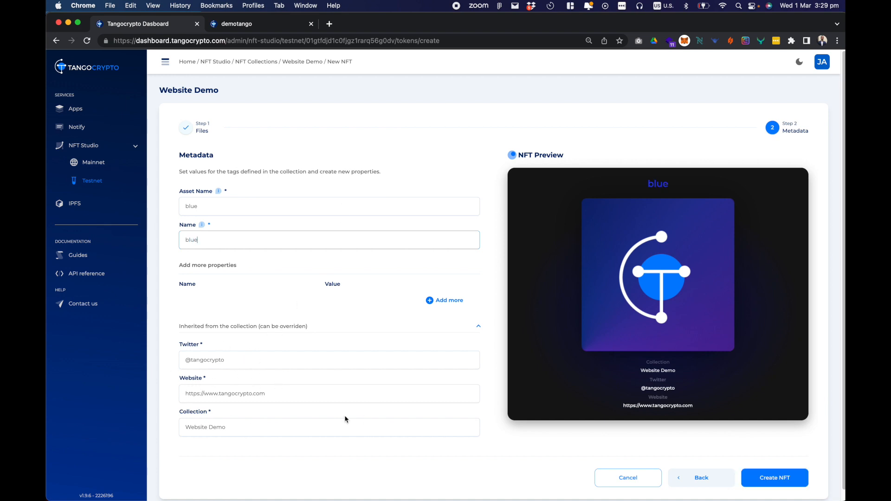
pyautogui.click(774, 471)
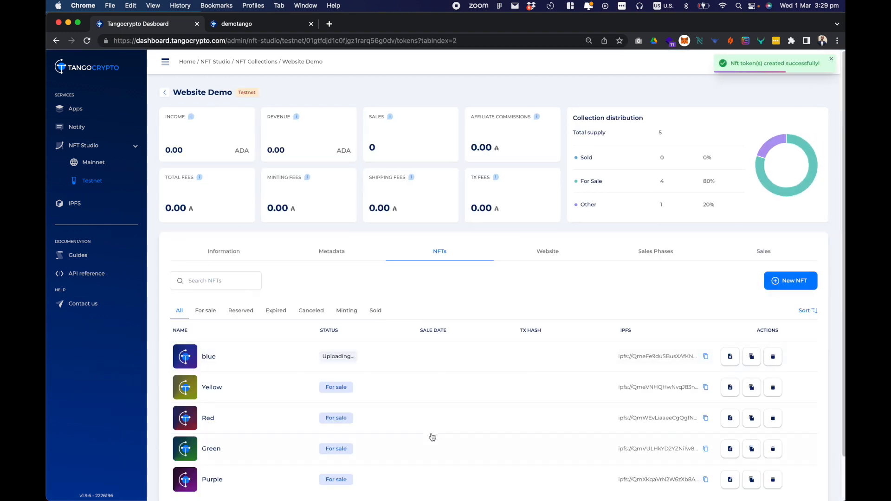
# Check the collection's sales phases, and start a website for the whitelist phase named demotangowebsite.
pyautogui.scroll(-2, 430, 436)
pyautogui.click(650, 205)
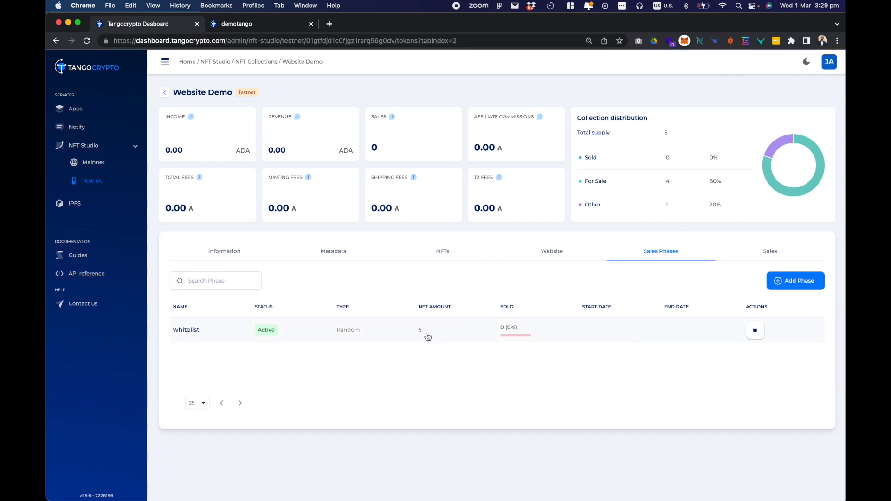
pyautogui.click(555, 255)
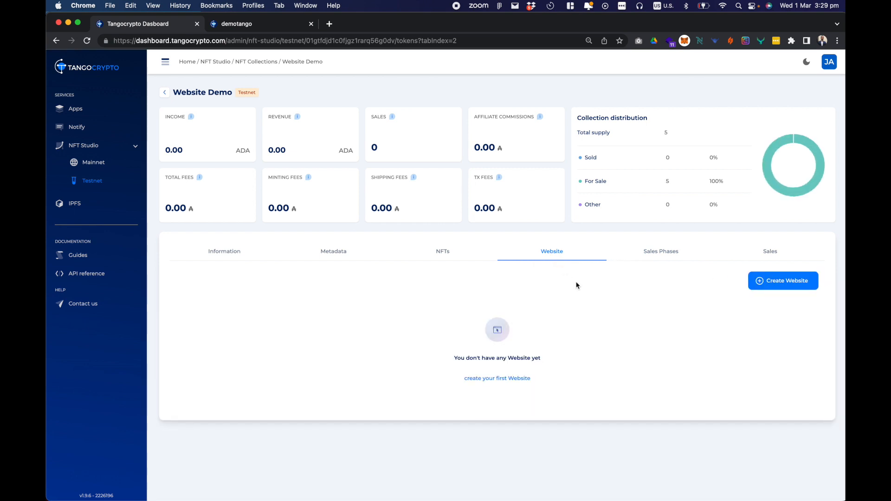
pyautogui.click(794, 279)
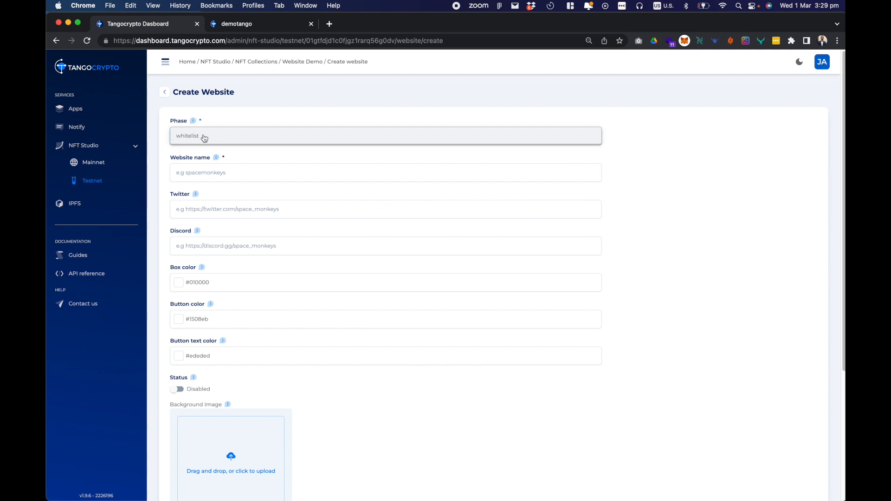
pyautogui.click(211, 174)
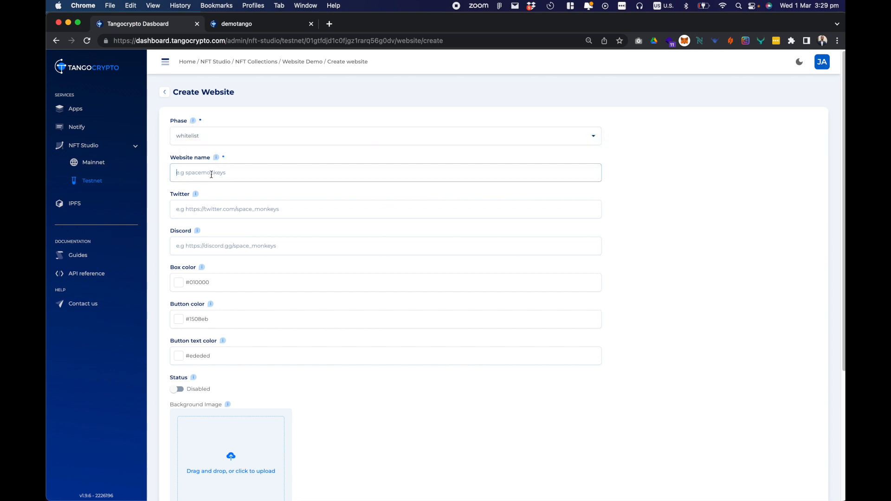
pyautogui.write('demotangowebsite')
pyautogui.click(238, 213)
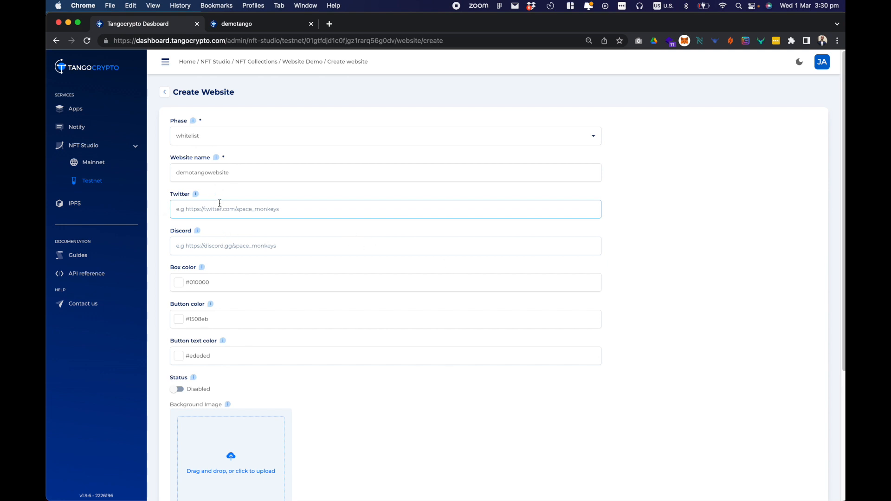
pyautogui.click(311, 23)
pyautogui.click(215, 23)
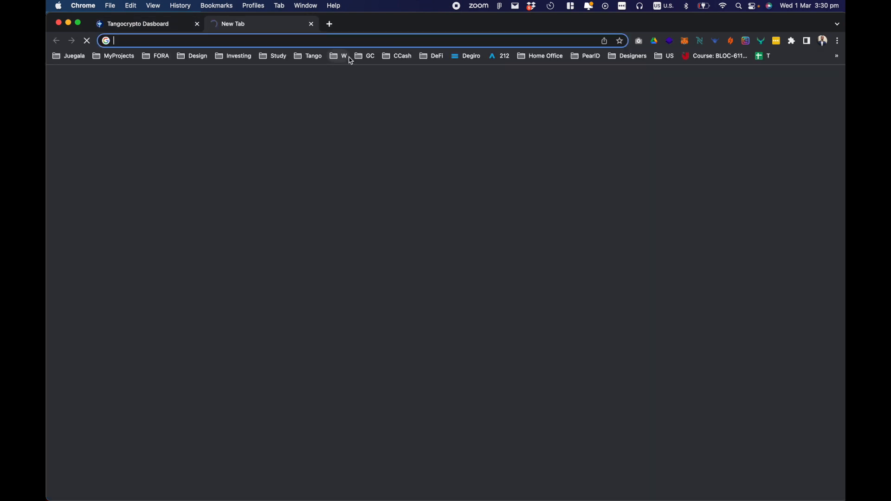
pyautogui.write('tang')
pyautogui.press('Return')
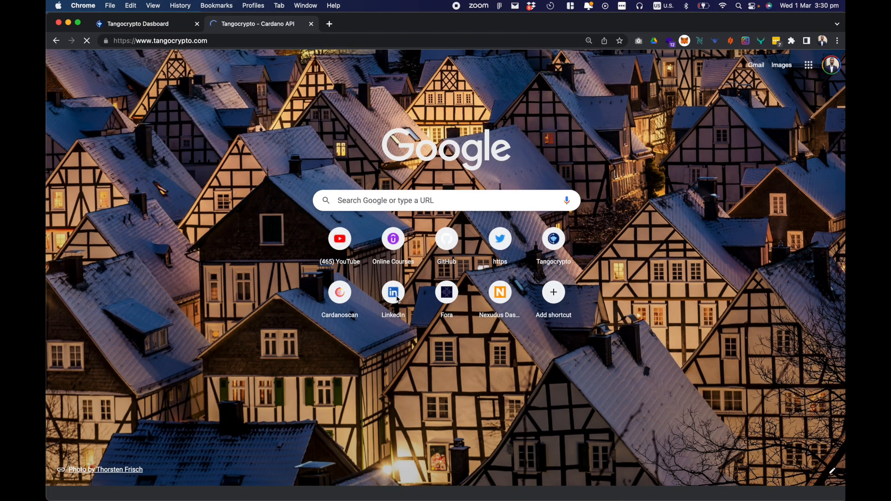
# Copy the Twitter link from the Tangocrypto site's footer and paste it as the new website's Twitter address.
pyautogui.scroll(-15, 396, 308)
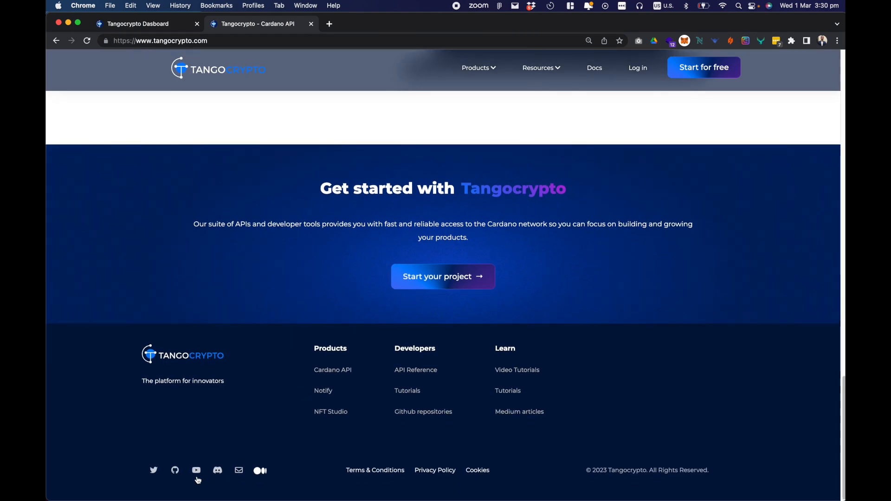
pyautogui.rightClick(153, 470)
pyautogui.click(192, 448)
pyautogui.click(158, 23)
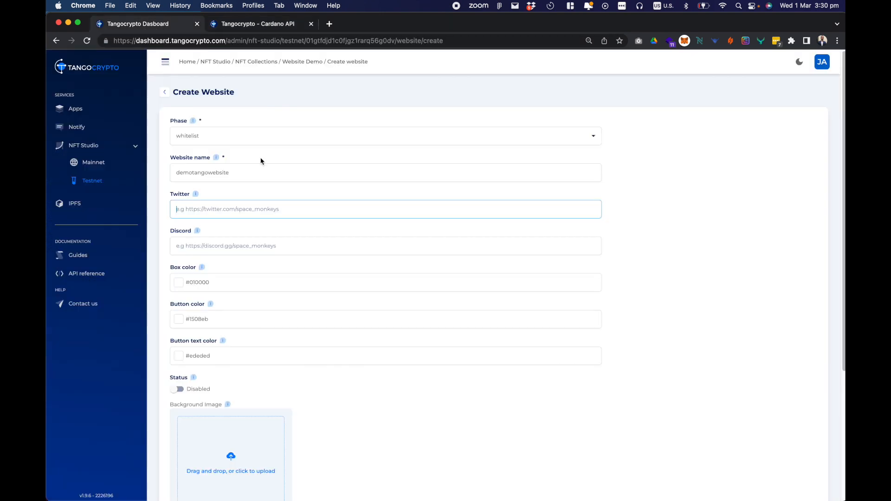
pyautogui.press('super+v')
# Copy the Discord link from the Tangocrypto site's footer and paste it as the new website's Discord address.
pyautogui.click(256, 24)
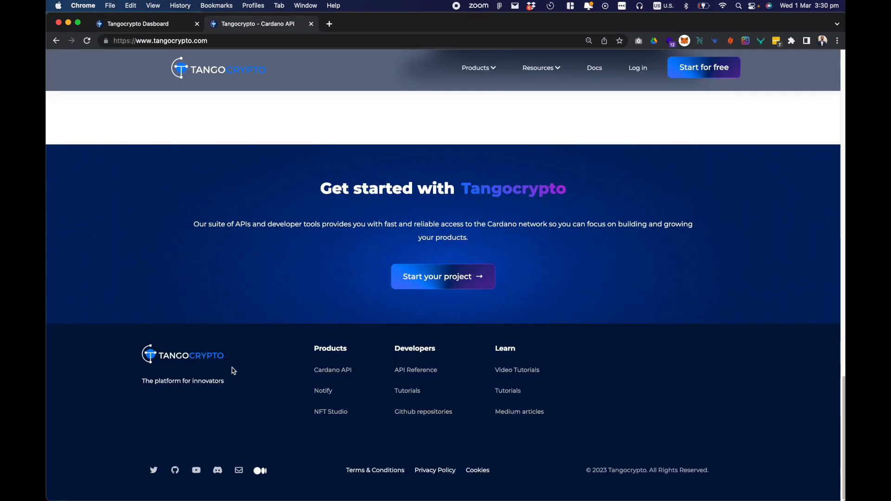
pyautogui.rightClick(217, 471)
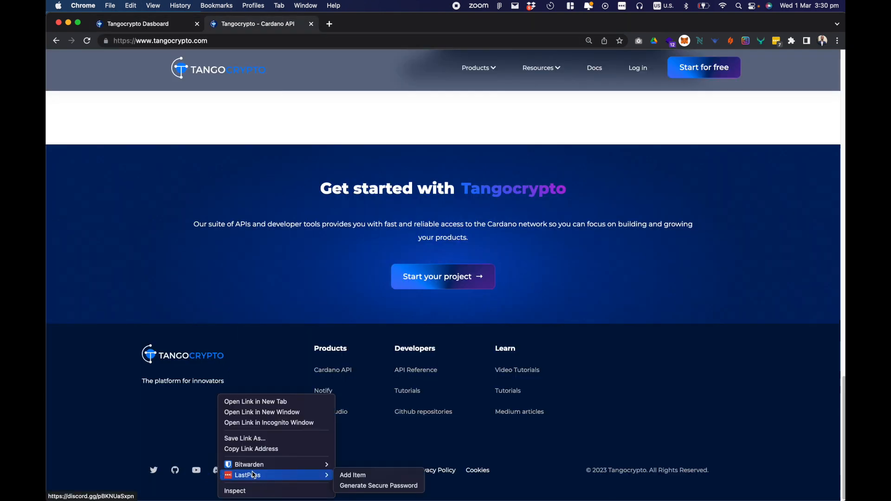
pyautogui.click(253, 449)
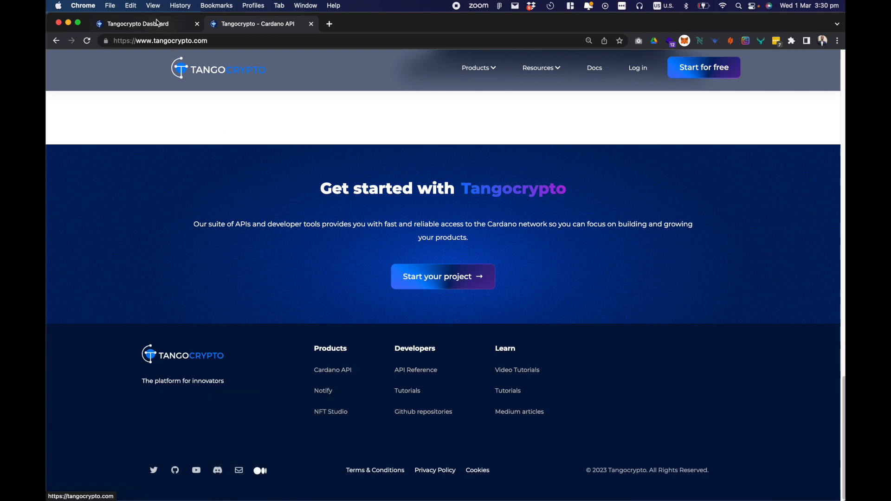
pyautogui.click(159, 26)
pyautogui.click(233, 250)
pyautogui.press('super+v')
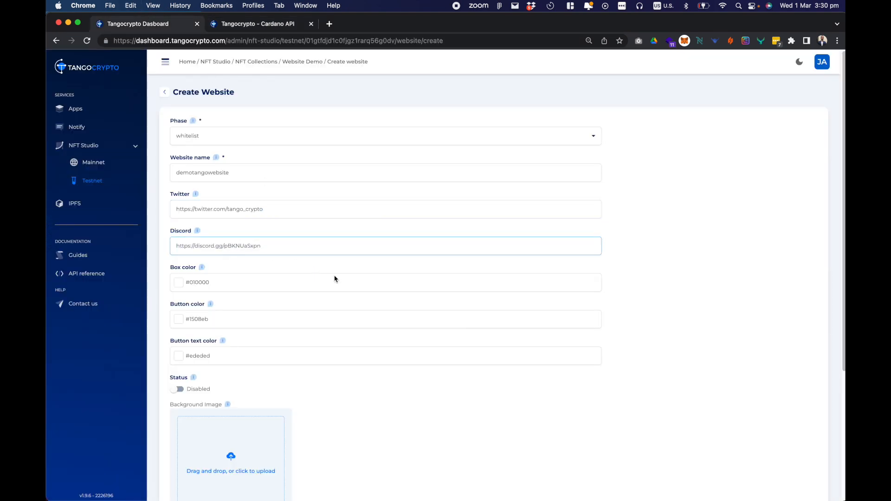
pyautogui.click(668, 267)
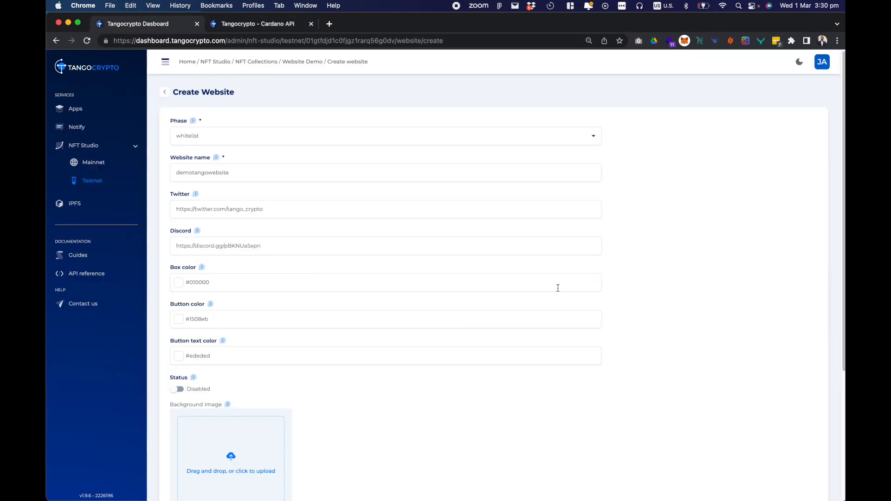
# Set the website's box color to the dark blue #092093.
pyautogui.click(180, 285)
pyautogui.click(660, 333)
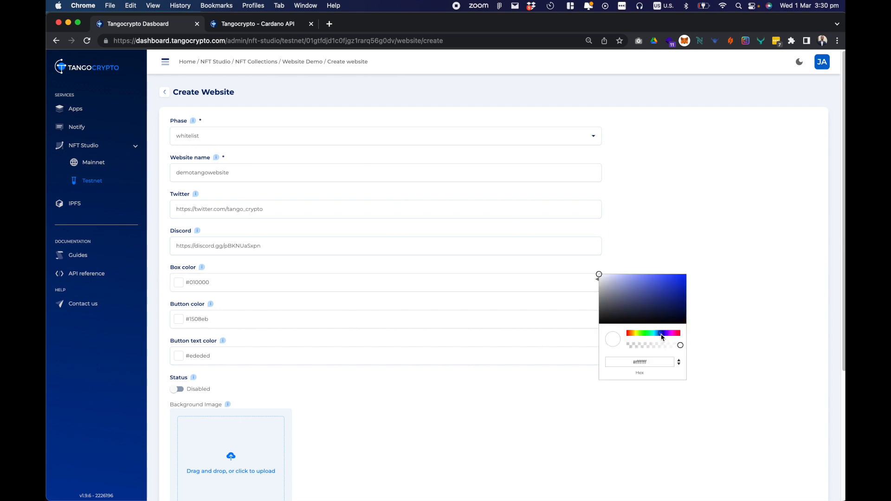
pyautogui.click(681, 282)
pyautogui.moveTo(681, 282); pyautogui.dragTo(681, 295)
pyautogui.click(719, 255)
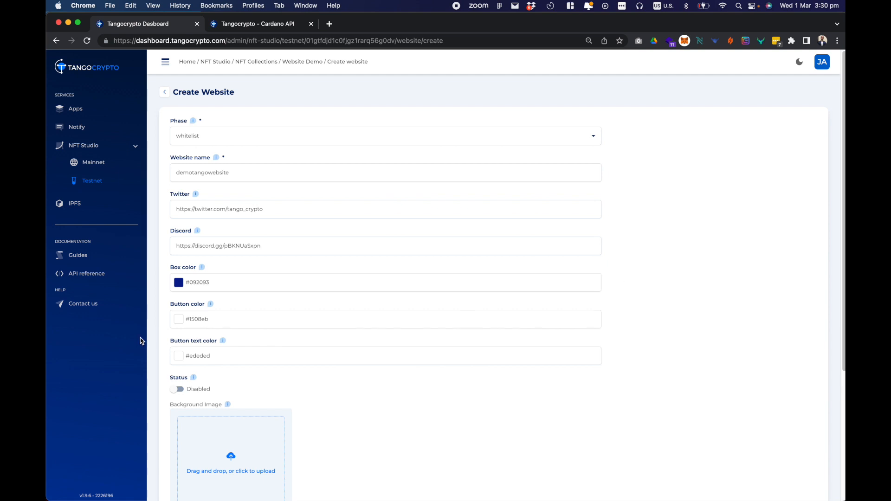
# Set the website's button color to the orange #d86712.
pyautogui.click(177, 320)
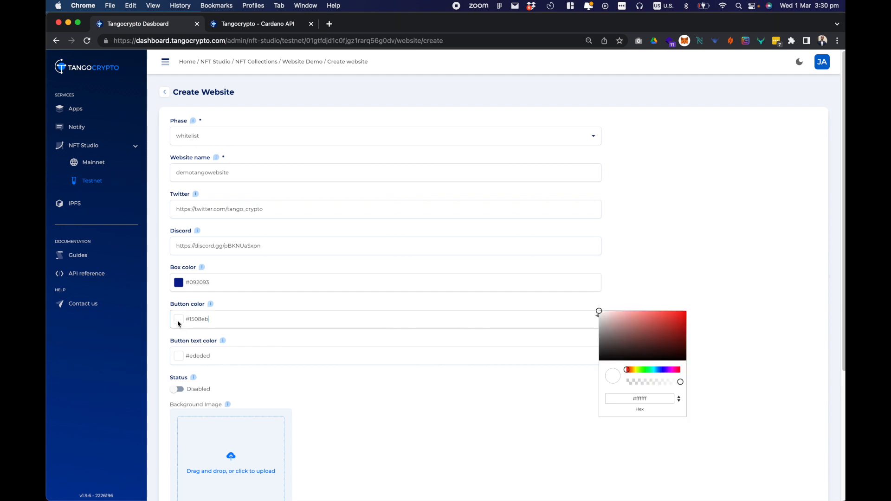
pyautogui.click(629, 371)
pyautogui.moveTo(666, 344); pyautogui.dragTo(680, 321)
pyautogui.click(703, 304)
# Enable the website's status and upload NFT-Wallpaper-High-Quality.png from the 0.demo-website folder as its background image.
pyautogui.scroll(-2, 187, 333)
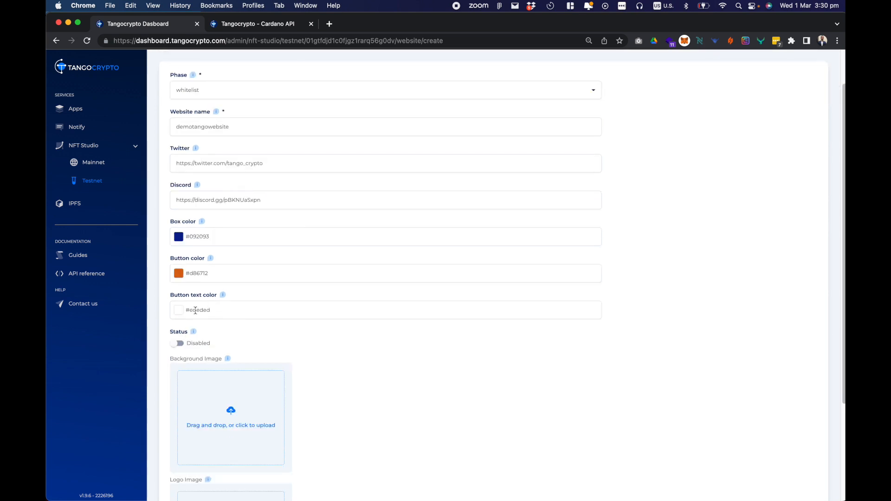
pyautogui.click(178, 342)
pyautogui.scroll(-4, 232, 342)
pyautogui.click(245, 342)
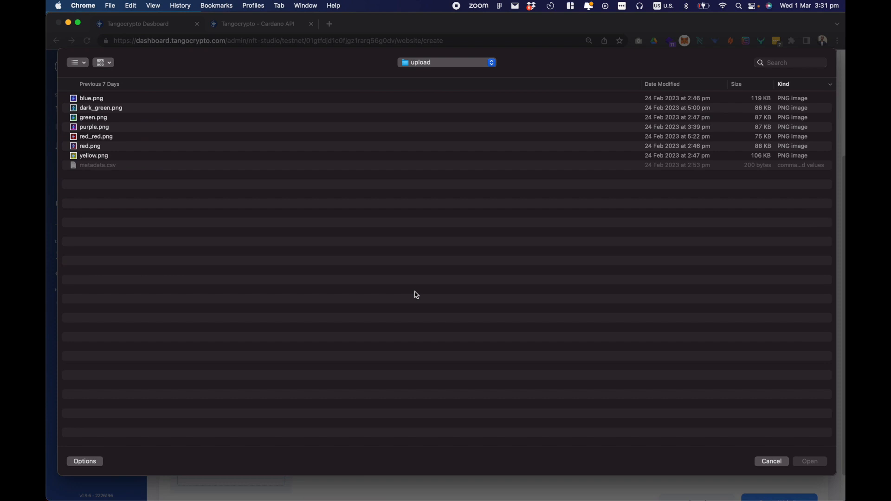
pyautogui.press('super+Up')
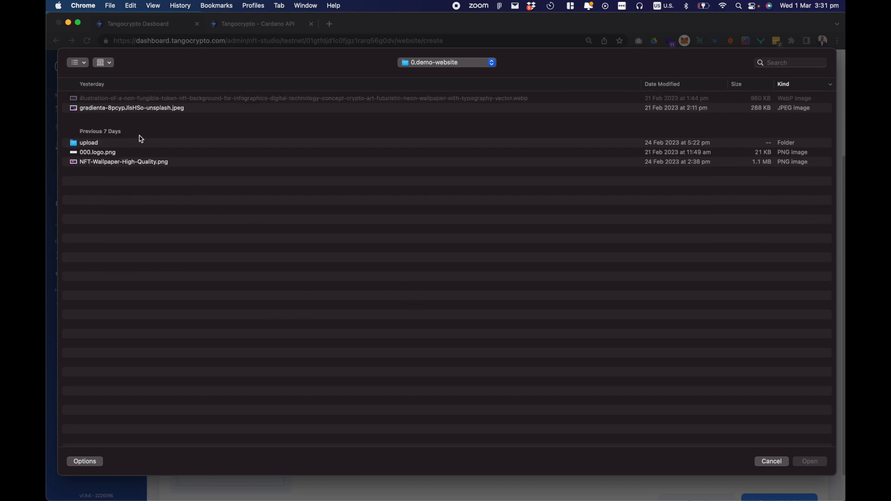
pyautogui.click(139, 163)
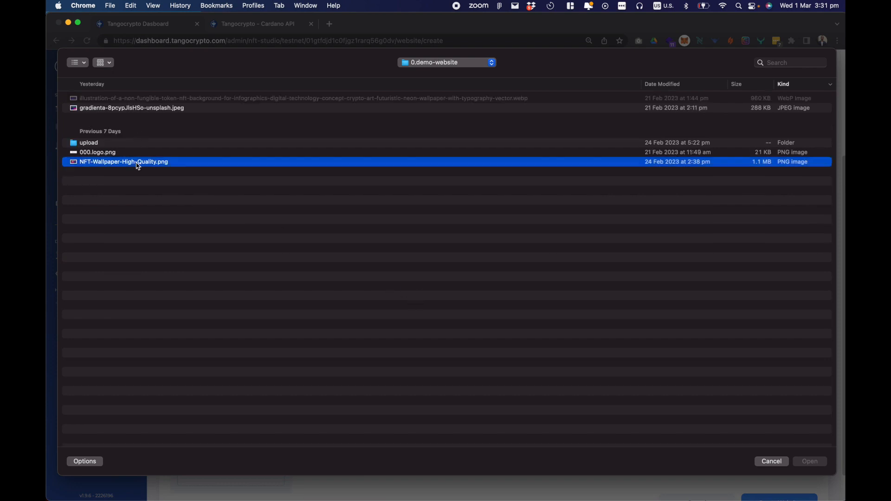
pyautogui.press('Return')
# Upload 000.logo.png as the website's logo image and create the website.
pyautogui.click(252, 416)
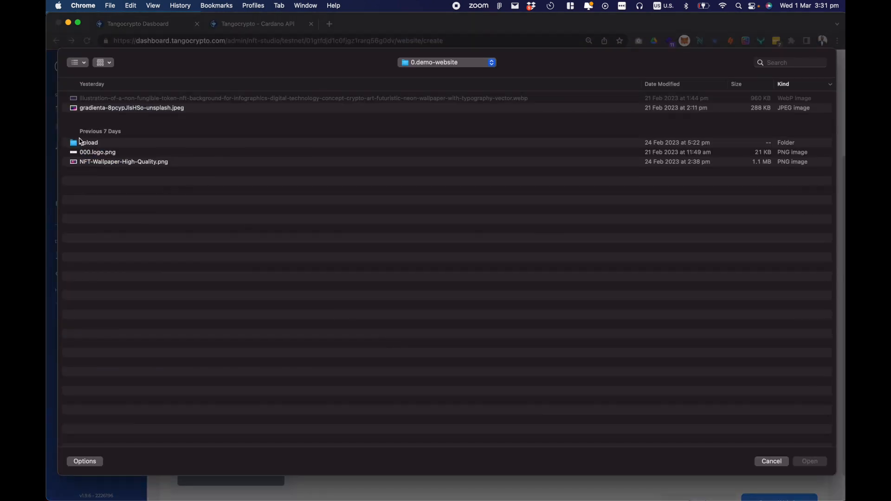
pyautogui.click(116, 153)
pyautogui.press('Return')
pyautogui.scroll(-2, 646, 407)
pyautogui.click(770, 468)
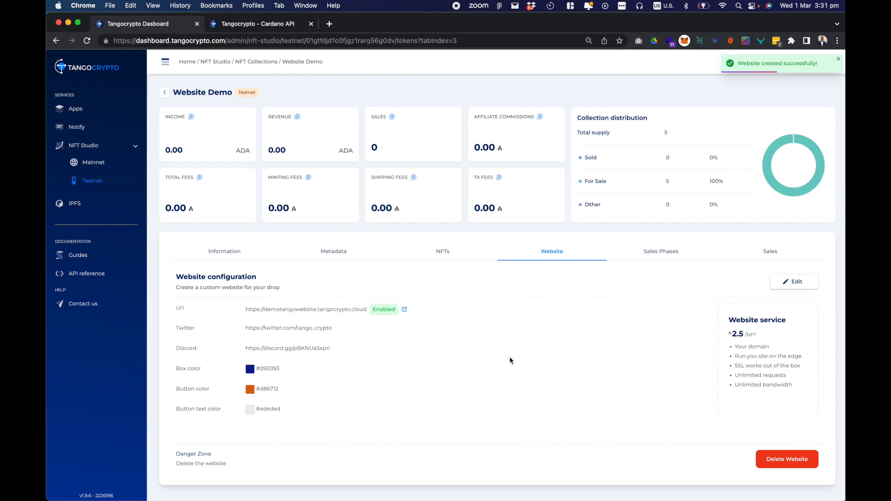
# View the live website, and edit its configuration to use the box color rgba(7,24,108,0.9).
pyautogui.click(403, 311)
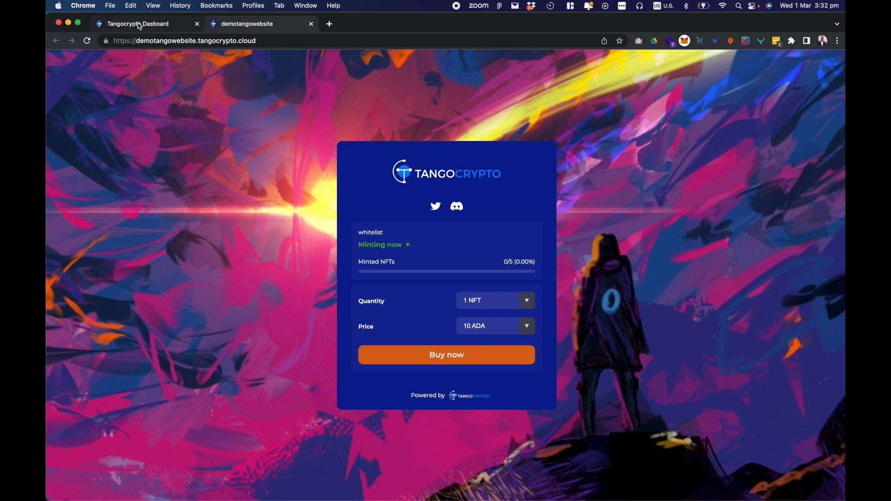
pyautogui.click(174, 28)
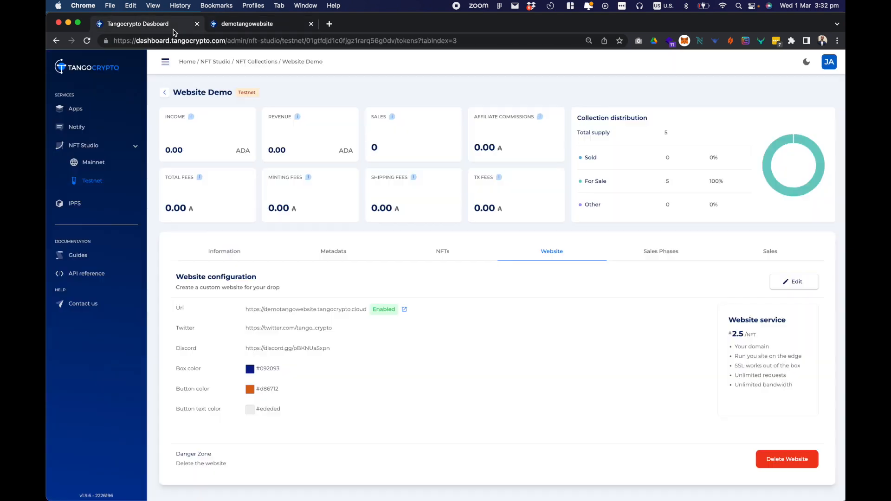
pyautogui.click(793, 281)
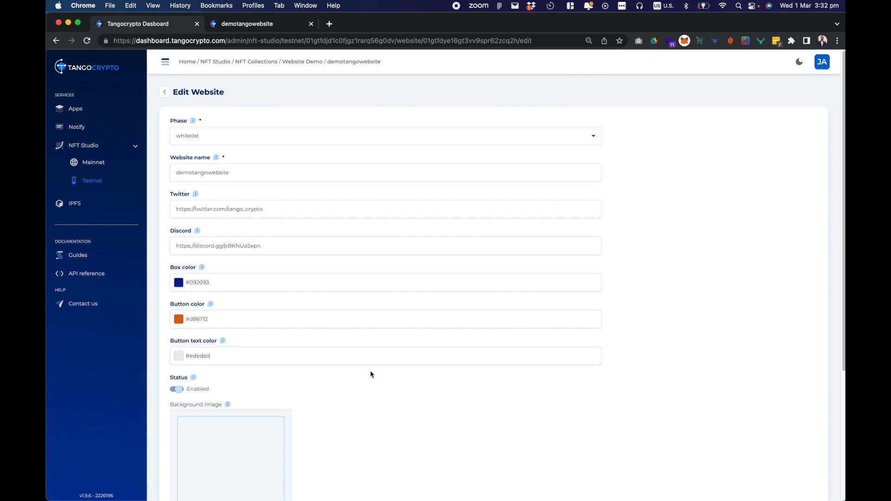
pyautogui.click(179, 285)
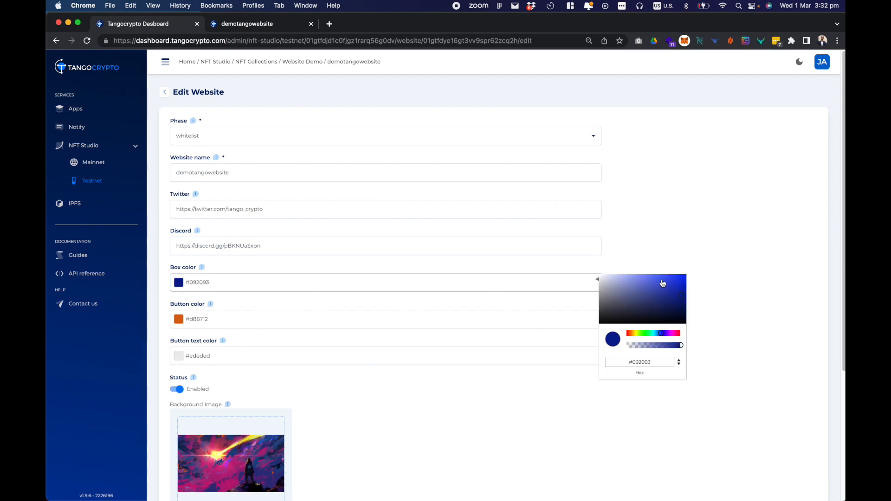
pyautogui.moveTo(680, 294); pyautogui.dragTo(680, 303)
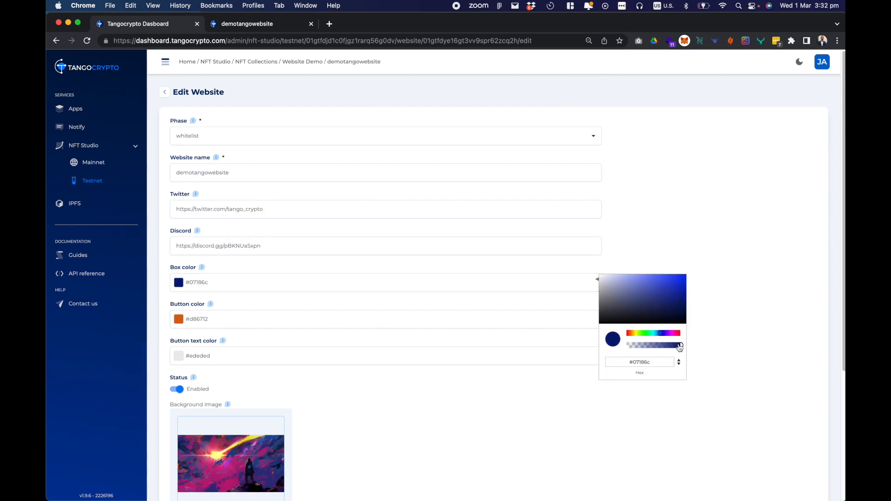
pyautogui.moveTo(678, 347); pyautogui.dragTo(675, 348)
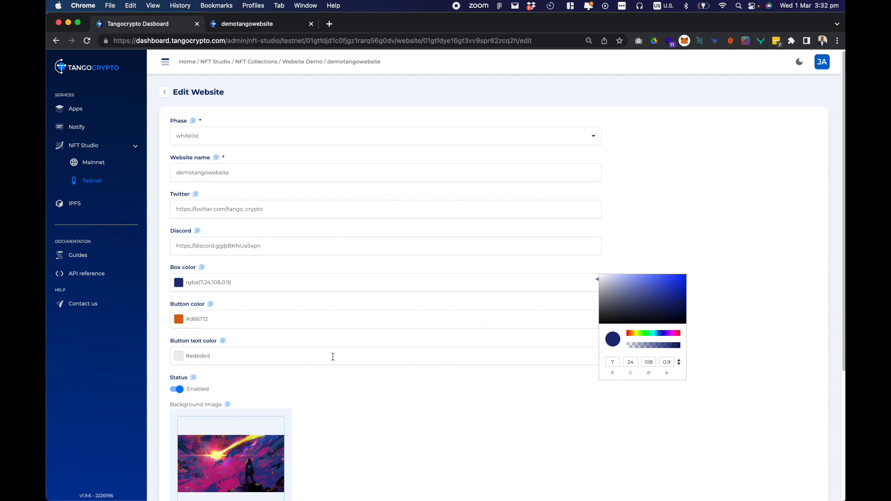
# Set the website's button color to the red-orange #d84612.
pyautogui.click(178, 321)
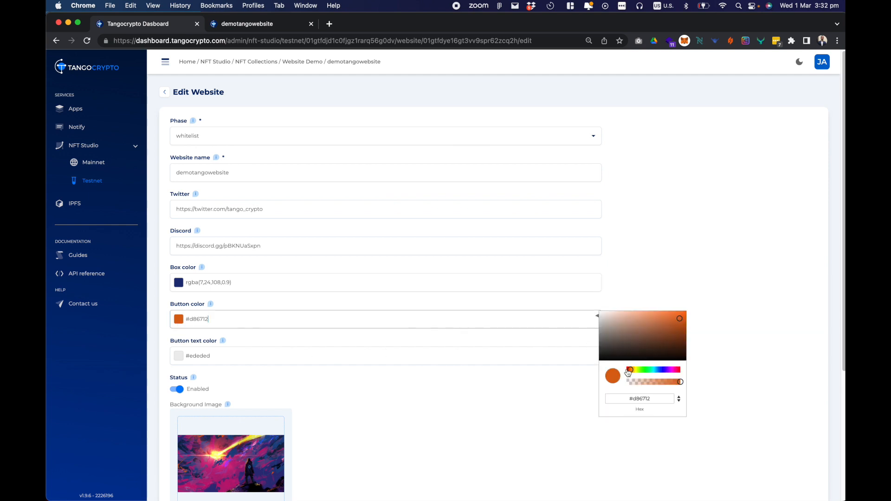
pyautogui.moveTo(627, 371); pyautogui.dragTo(630, 373)
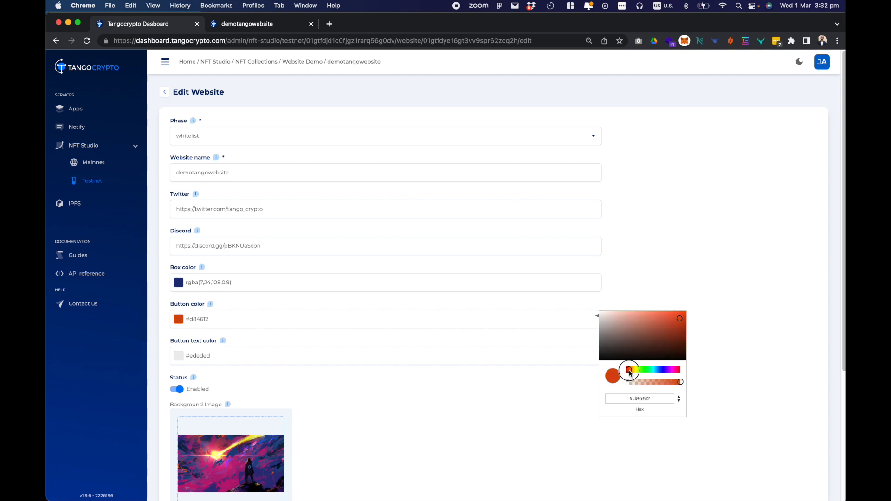
pyautogui.click(526, 394)
# Replace the website's background image with gradienta-8pcypJlsHSo-unsplash.jpeg from the 0.demo-website folder and update the website.
pyautogui.scroll(-5, 483, 348)
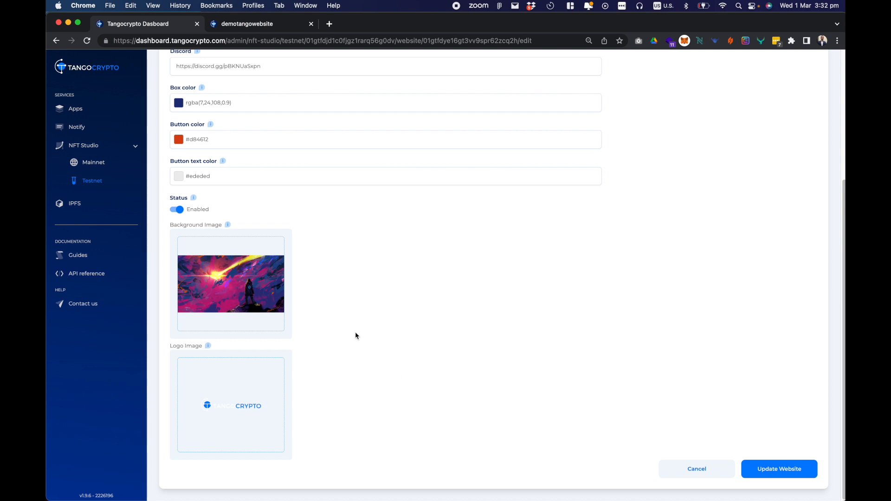
pyautogui.click(283, 298)
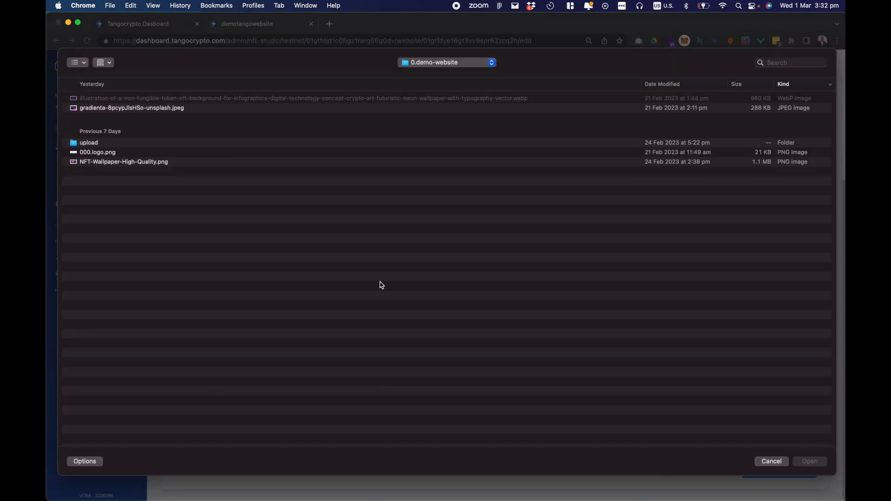
pyautogui.doubleClick(147, 109)
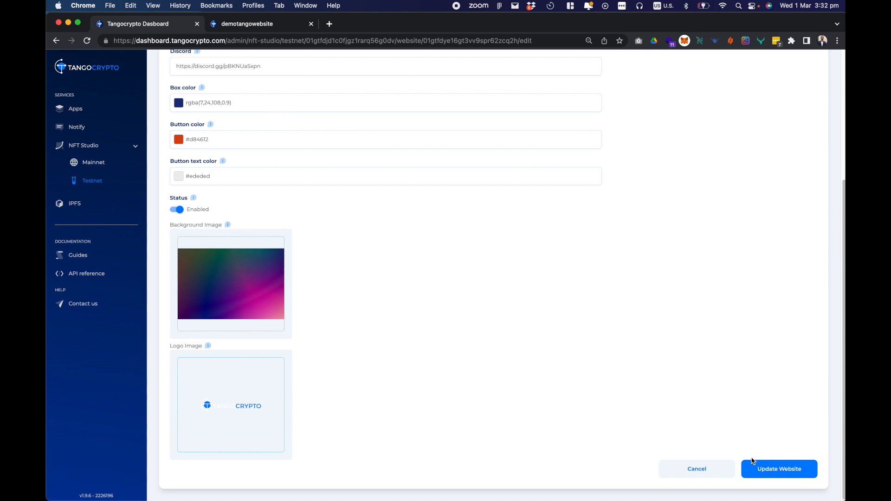
pyautogui.click(756, 463)
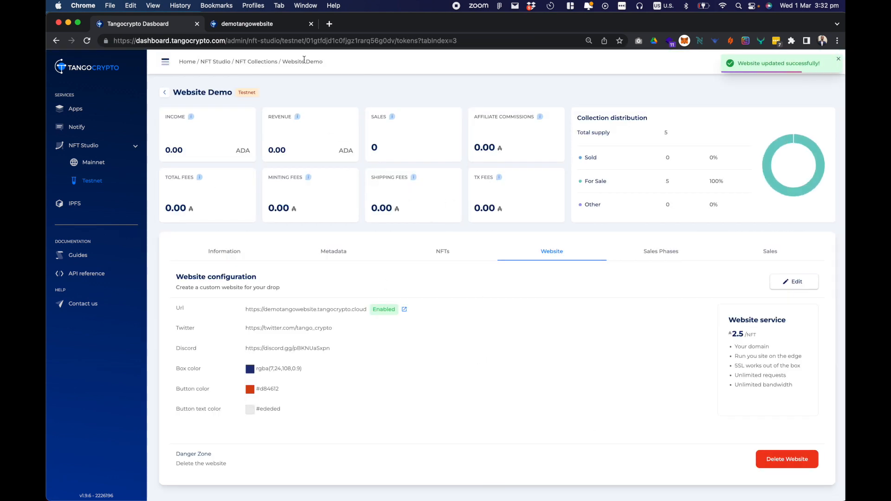
# Reload the live demotangowebsite page and check its updated styling and minted NFTs counter.
pyautogui.click(269, 31)
pyautogui.click(87, 42)
pyautogui.click(89, 42)
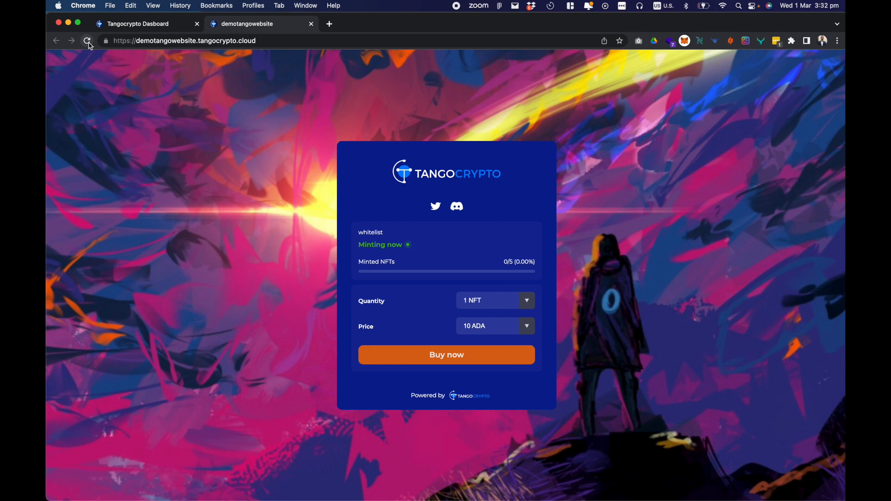
pyautogui.click(89, 43)
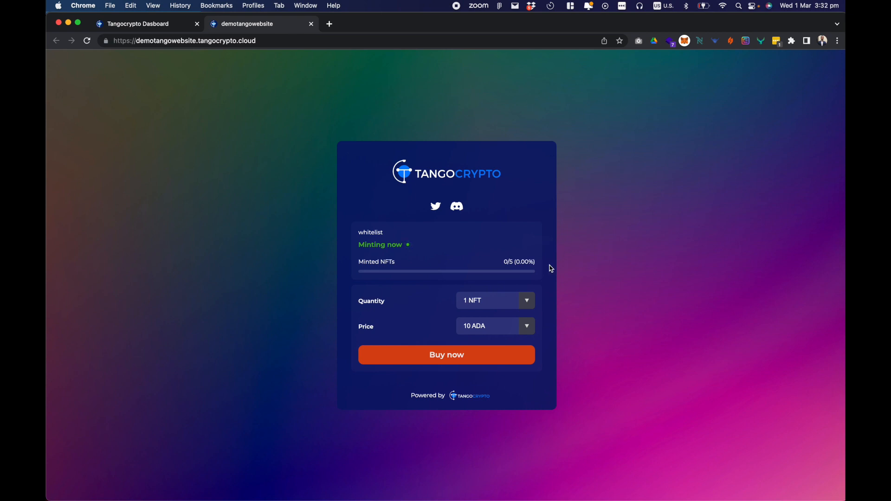
pyautogui.doubleClick(506, 263)
pyautogui.moveTo(506, 264); pyautogui.dragTo(529, 264)
# Edit the collection's whitelist sale phase to start on 3/2/2023 at 15:33:00, and update the phase.
pyautogui.click(135, 27)
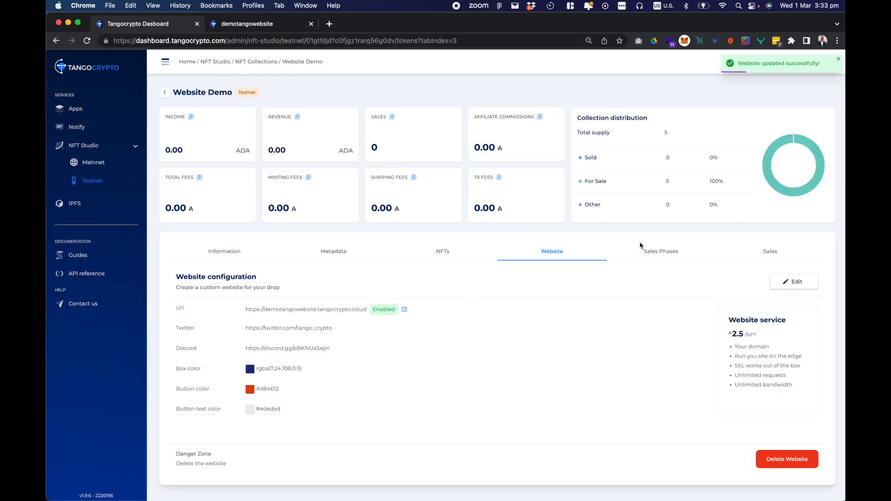
pyautogui.click(647, 253)
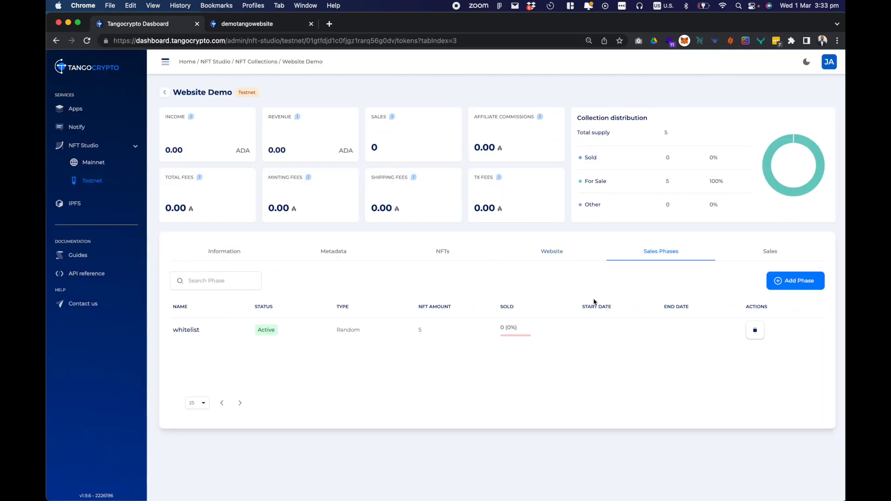
pyautogui.click(510, 339)
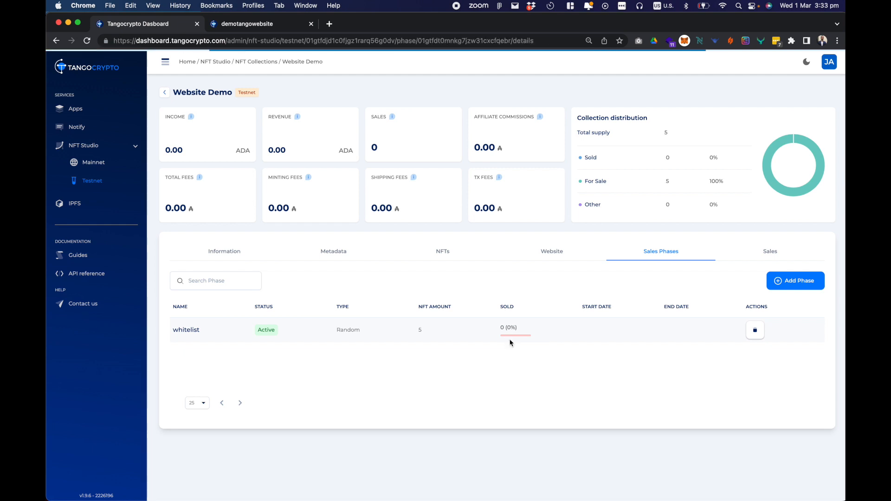
pyautogui.click(454, 124)
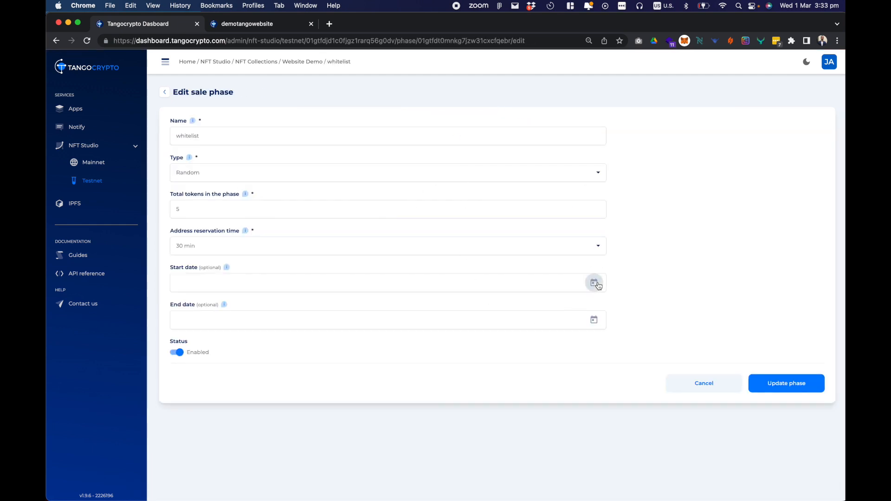
pyautogui.click(594, 283)
pyautogui.click(241, 115)
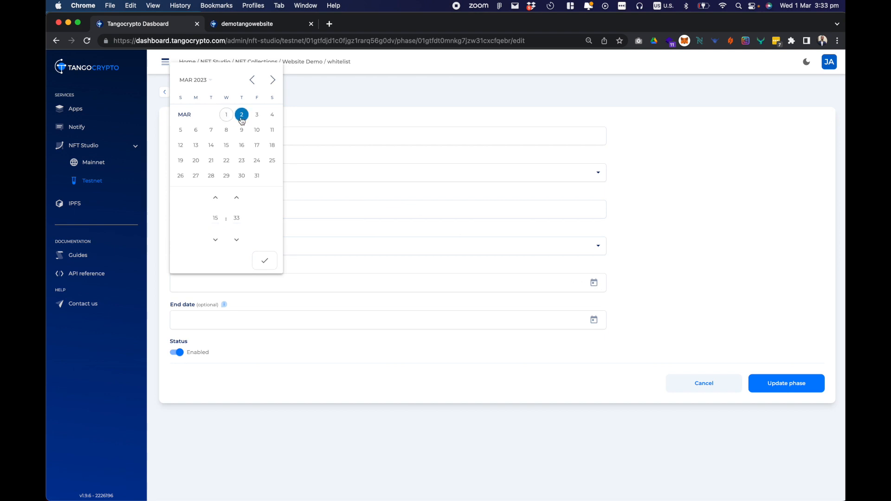
pyautogui.click(265, 260)
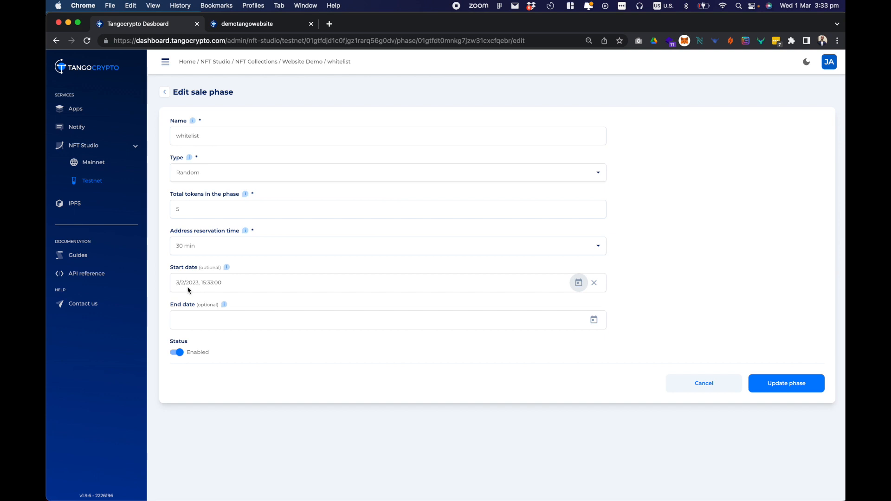
pyautogui.click(765, 380)
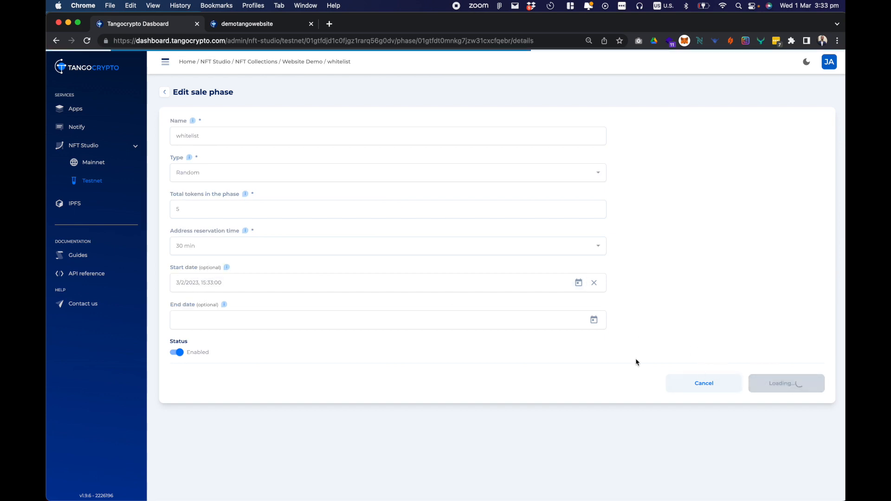
# Reload the live website and examine the countdown to the start of the sale.
pyautogui.click(265, 28)
pyautogui.click(88, 43)
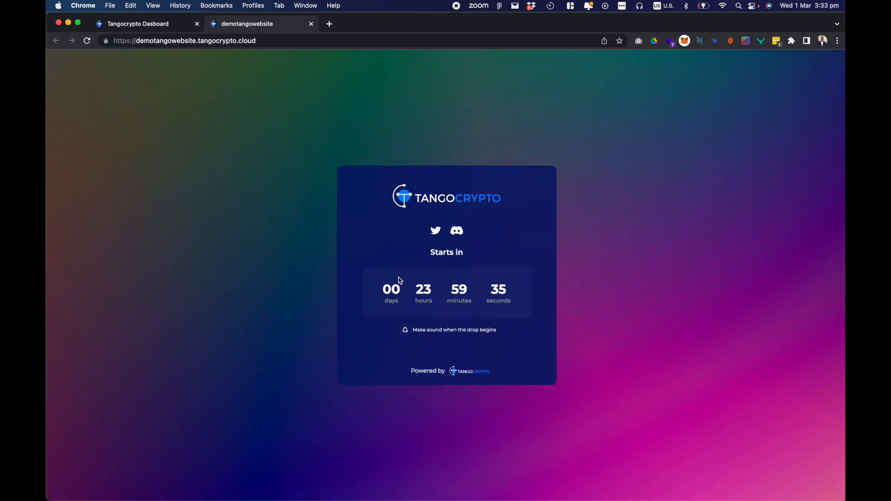
pyautogui.moveTo(412, 294); pyautogui.dragTo(514, 298)
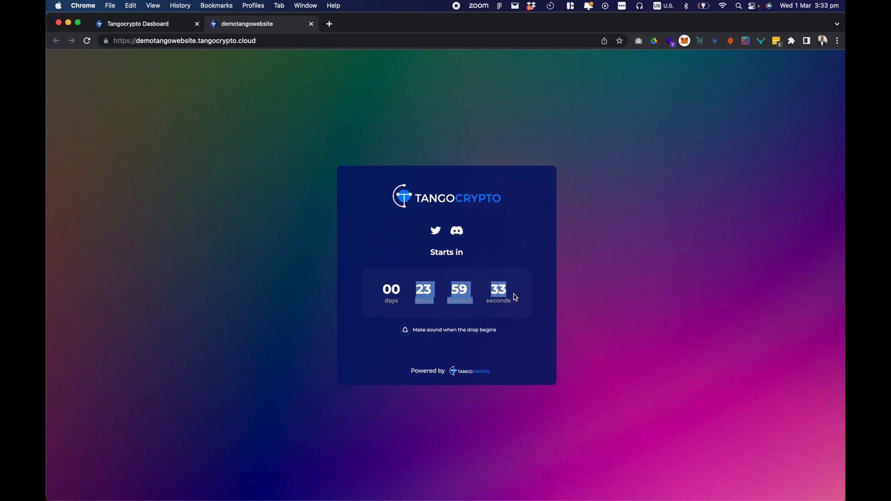
pyautogui.click(571, 172)
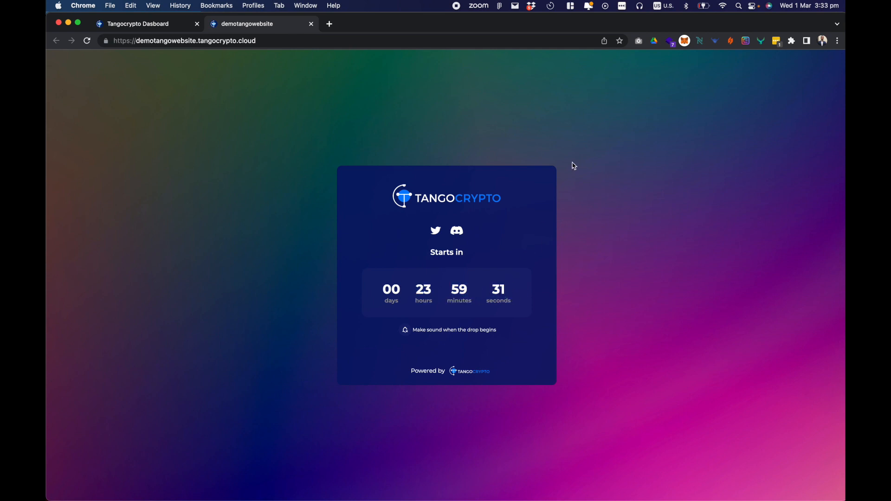
# Clear the whitelist phase's start date in the dashboard and update the phase.
pyautogui.click(160, 24)
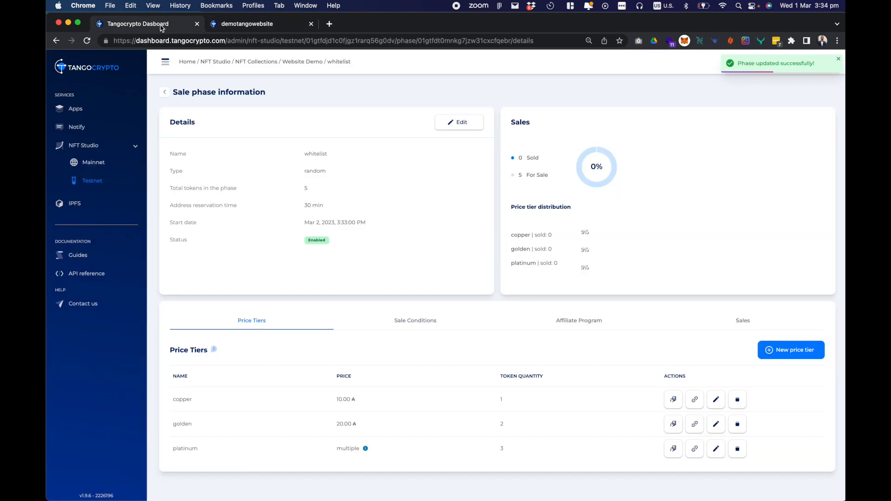
pyautogui.click(456, 122)
pyautogui.click(595, 283)
pyautogui.click(701, 292)
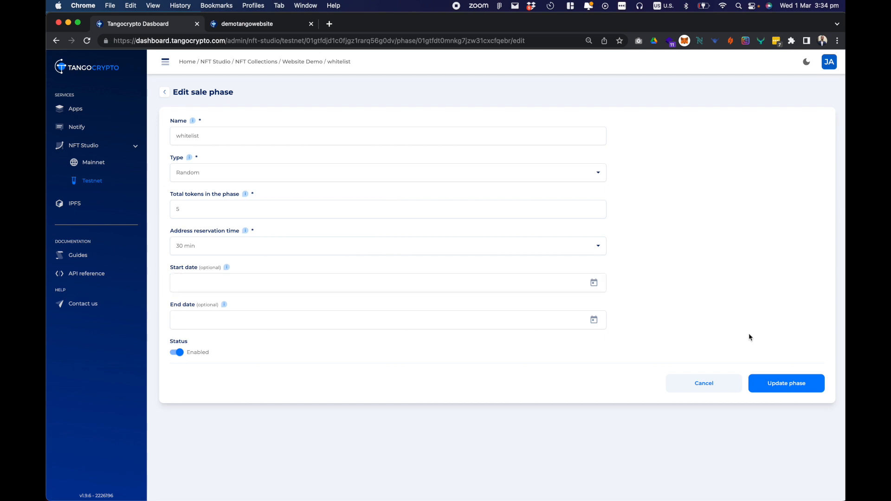
pyautogui.click(761, 376)
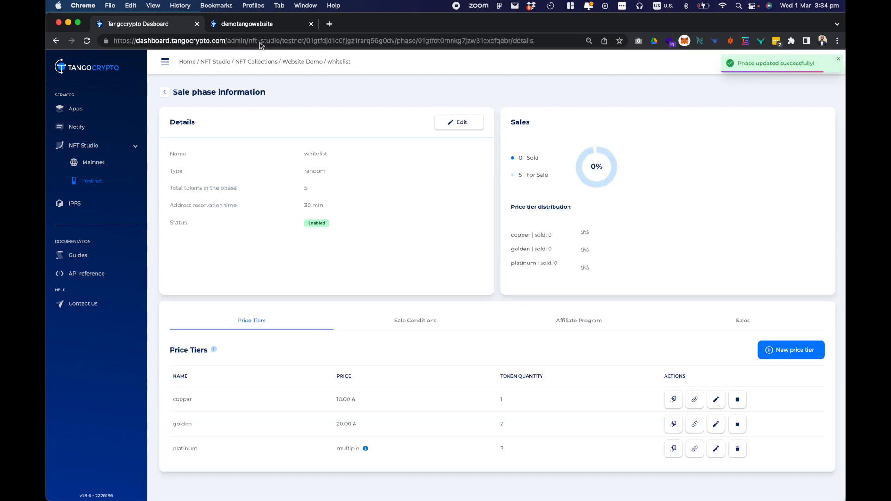
# Reload the live website and check the whitelist phase's minting status and minted NFTs counter.
pyautogui.click(264, 28)
pyautogui.click(86, 41)
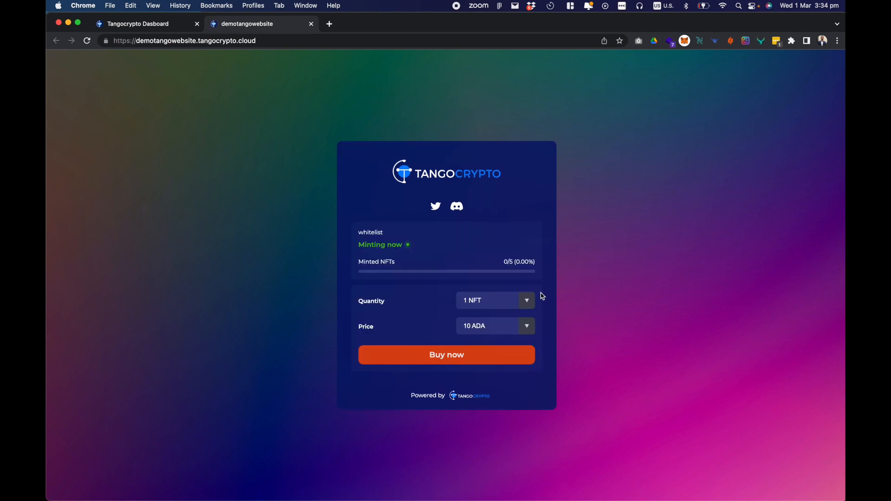
pyautogui.moveTo(504, 263); pyautogui.dragTo(534, 267)
pyautogui.click(505, 264)
# Start a purchase of 3 NFTs on the live website and grant access to the Nami wallet for payment.
pyautogui.click(525, 303)
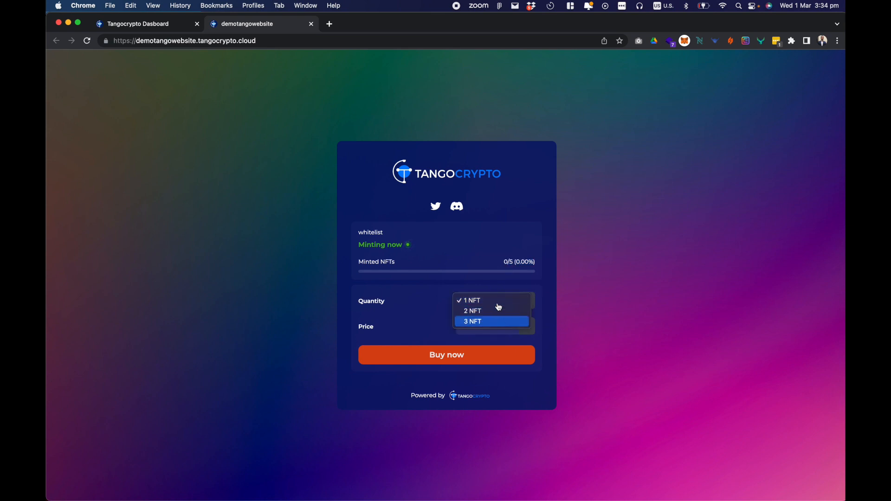
pyautogui.click(499, 324)
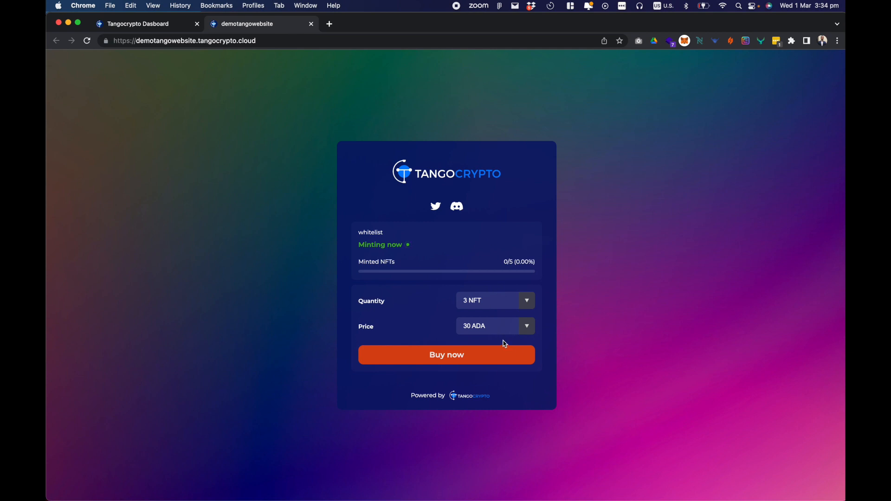
pyautogui.click(497, 360)
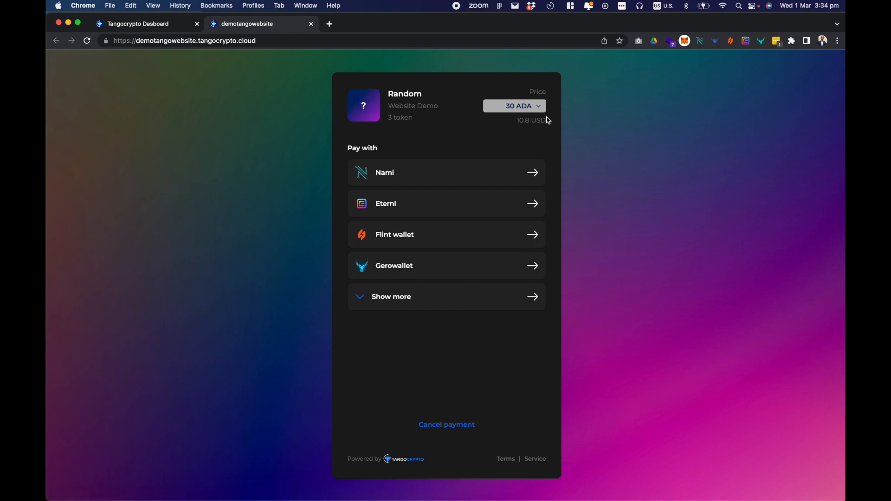
pyautogui.click(477, 169)
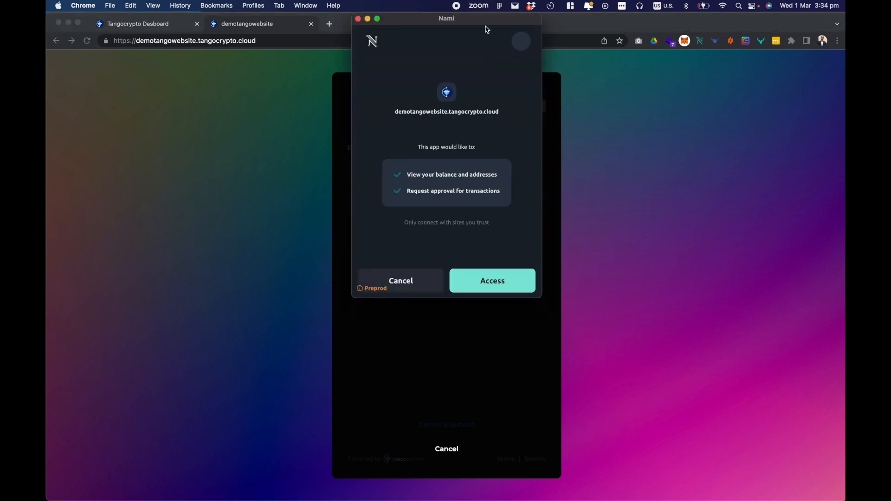
pyautogui.click(490, 281)
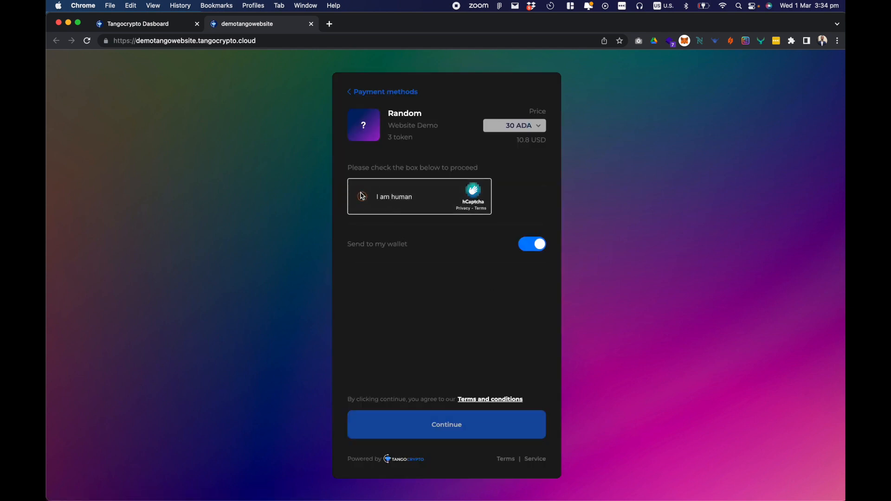
# Complete the hCaptcha check by choosing the images with hand watches, and continue with the payment.
pyautogui.click(362, 196)
pyautogui.click(475, 169)
pyautogui.click(425, 143)
pyautogui.click(418, 224)
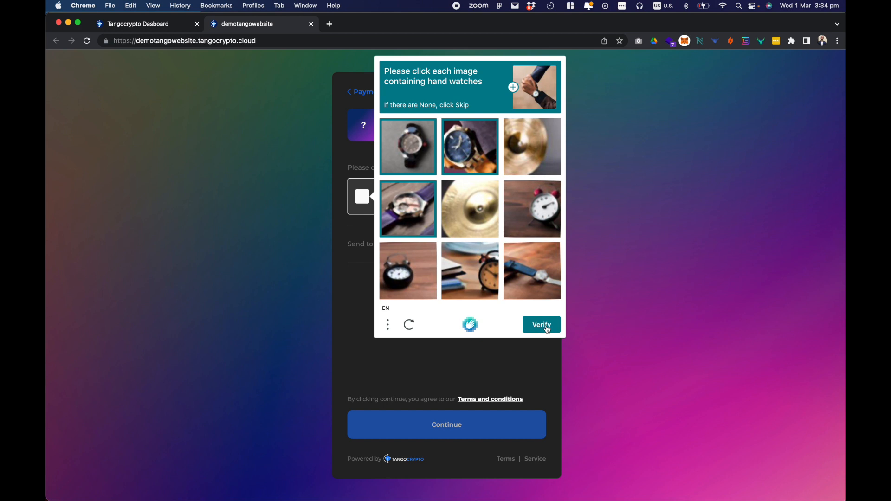
pyautogui.click(544, 326)
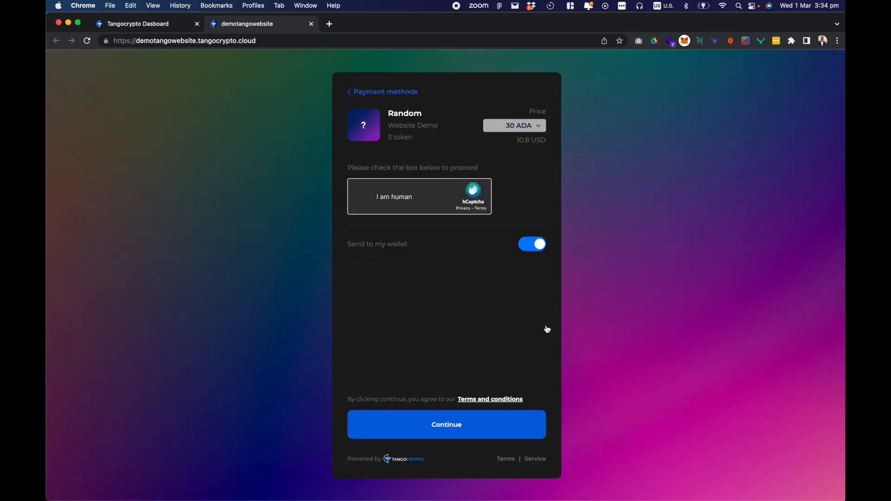
pyautogui.click(505, 428)
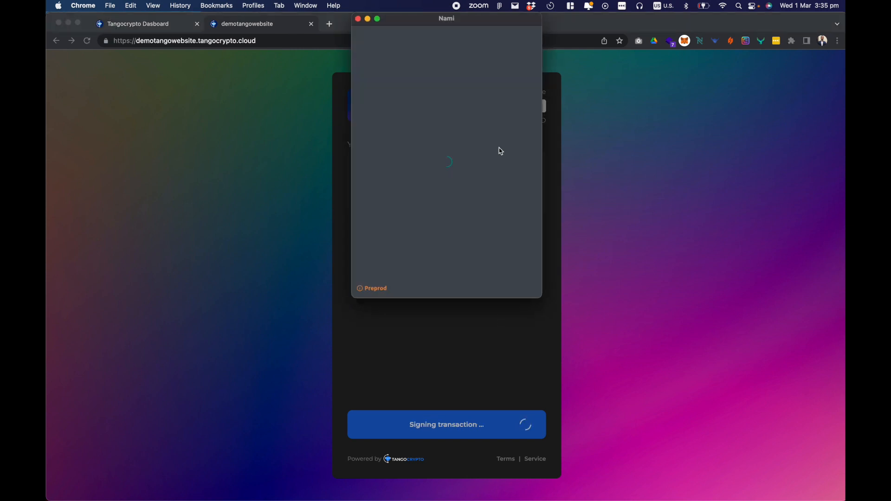
# Sign the purchase transaction in the Nami wallet, confirming it with the wallet password.
pyautogui.moveTo(497, 18); pyautogui.dragTo(555, 70)
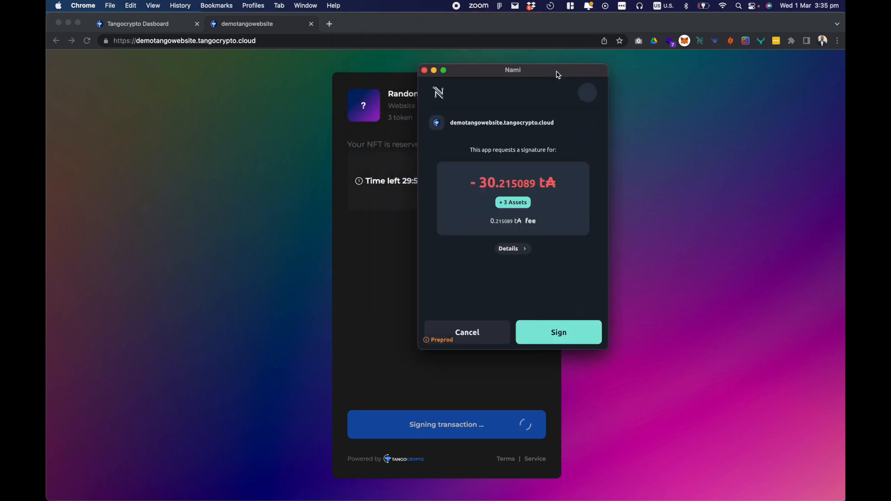
pyautogui.click(556, 333)
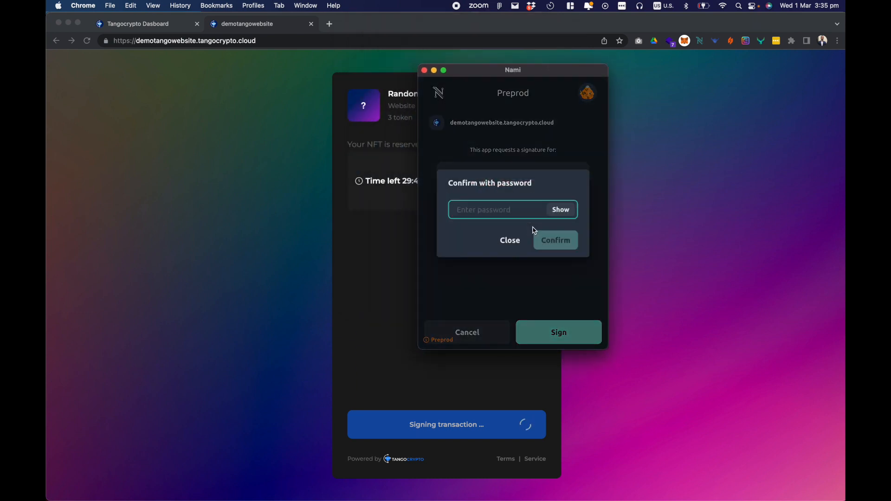
pyautogui.write('•••••••••')
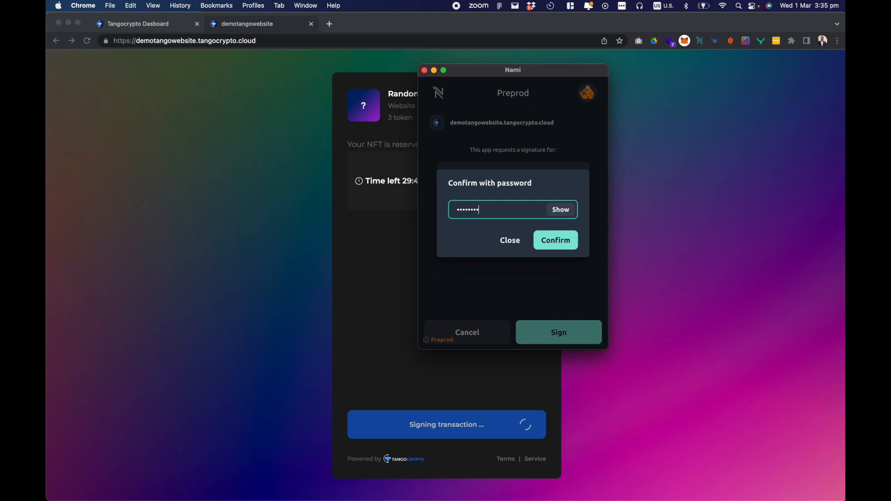
pyautogui.press('Return')
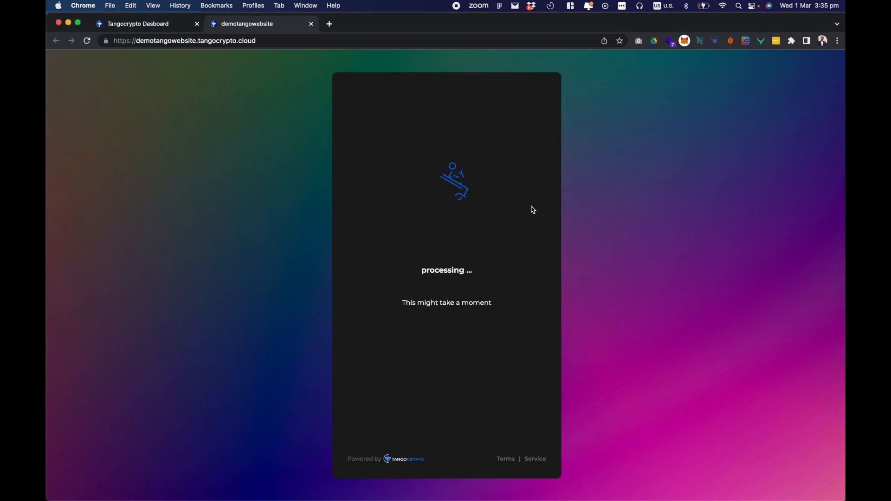
# Open the whitelist phase's sales in the Tangocrypto dashboard and turn on live sales updates.
pyautogui.click(157, 31)
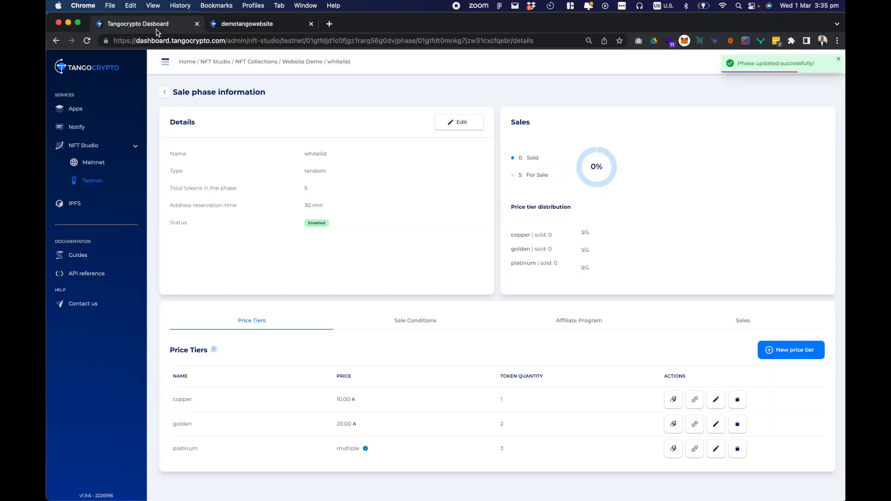
pyautogui.click(757, 316)
pyautogui.click(808, 345)
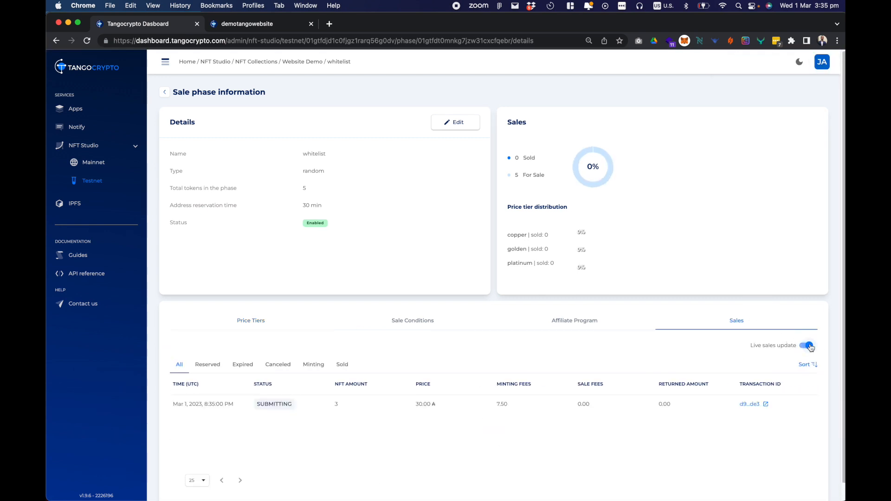
pyautogui.scroll(-1, 785, 378)
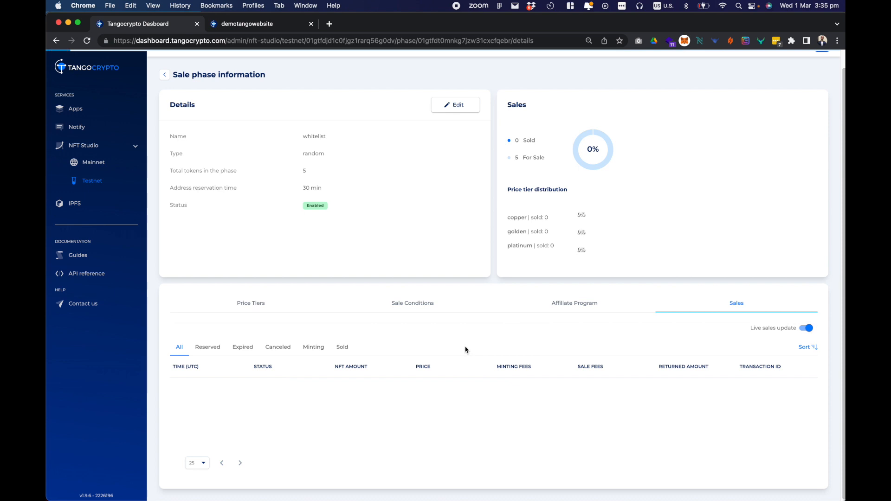
# Follow the purchase's minting progress on the live website and in the dashboard sales list, and look through the purchased NFTs.
pyautogui.click(267, 24)
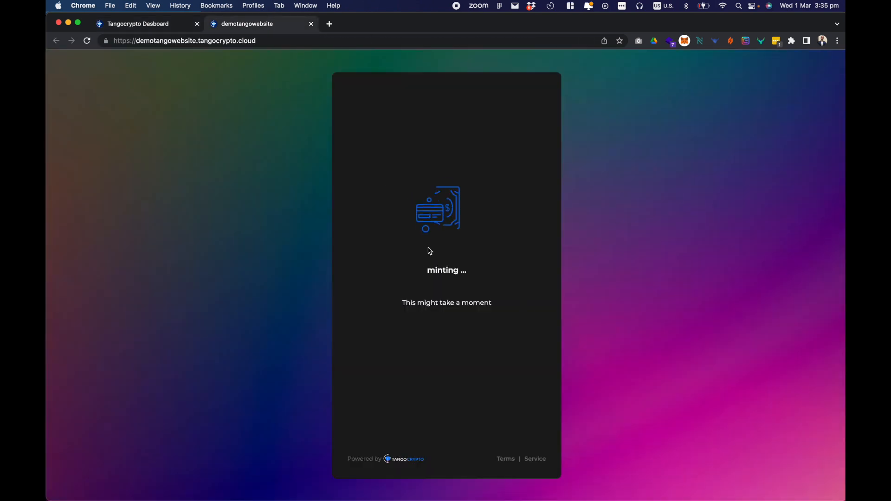
pyautogui.click(153, 24)
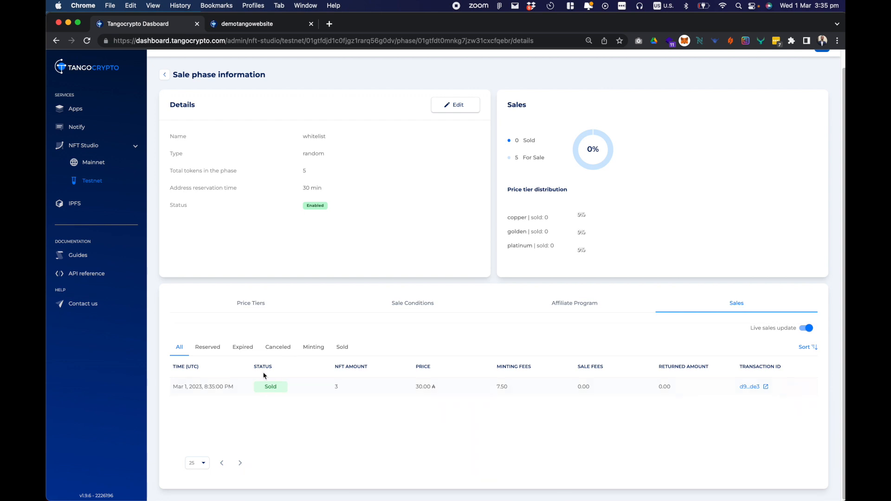
pyautogui.click(276, 29)
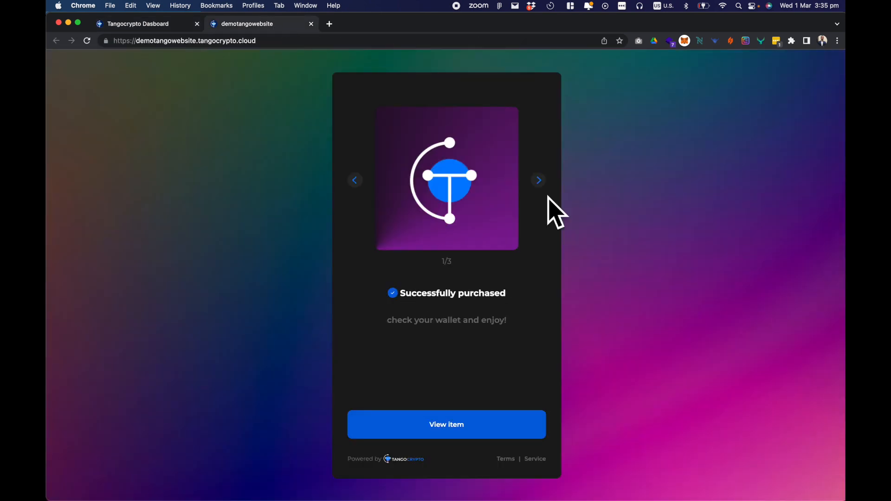
pyautogui.click(541, 183)
pyautogui.click(541, 183)
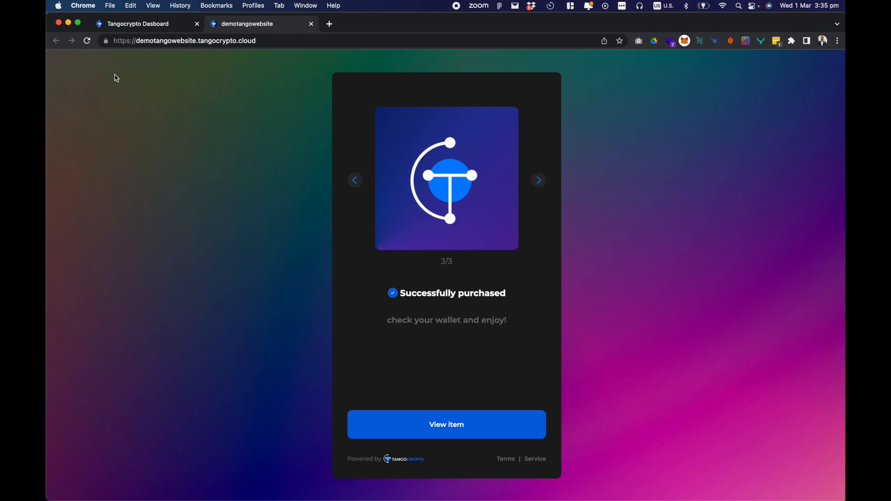
# Reload the live website, check the minted NFTs counter, and start a purchase of 2 NFTs paid with the Nami wallet.
pyautogui.click(86, 43)
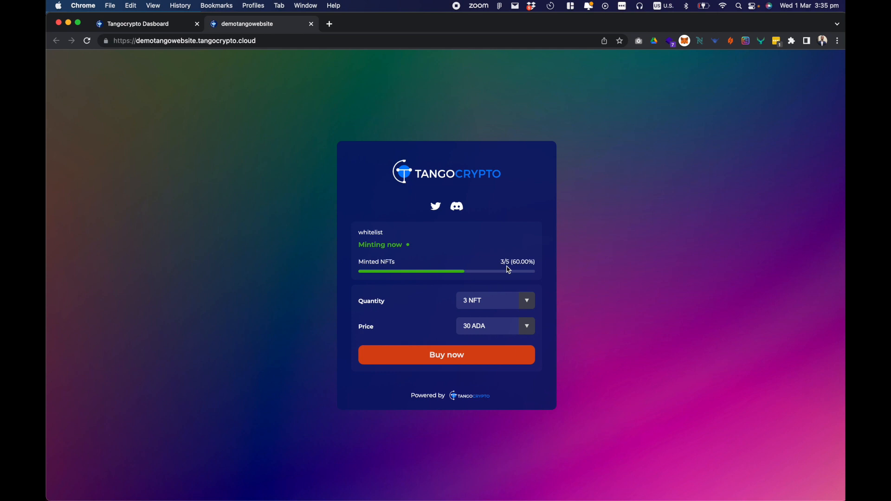
pyautogui.moveTo(503, 262); pyautogui.dragTo(493, 262)
pyautogui.click(523, 306)
pyautogui.click(518, 321)
pyautogui.click(510, 365)
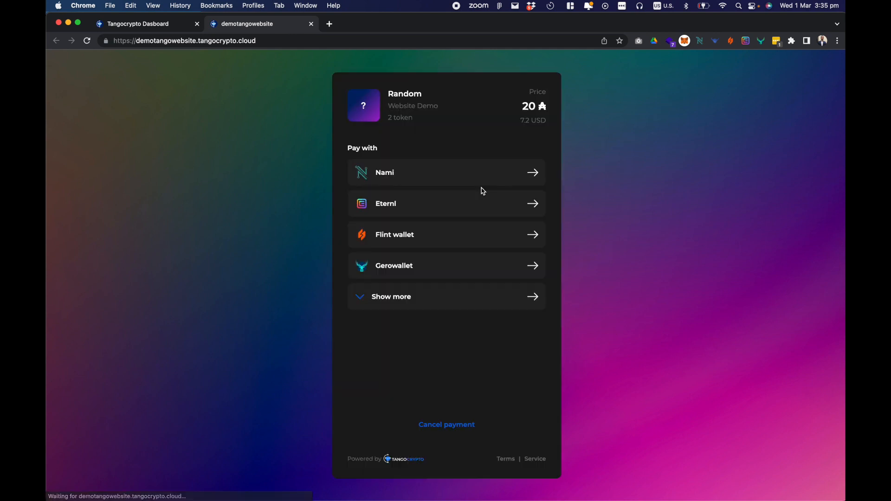
pyautogui.click(475, 180)
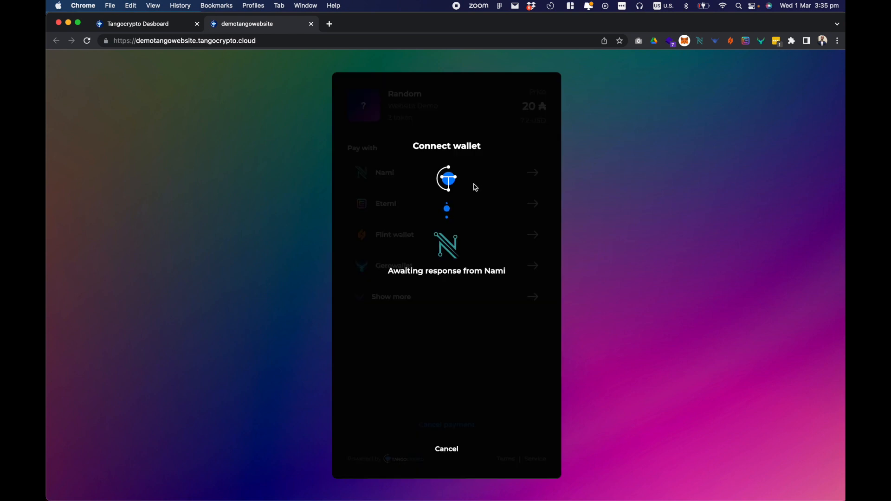
# Complete the hCaptcha check for the 2-NFT purchase by choosing the images with hand watches, and continue with the payment.
pyautogui.click(365, 202)
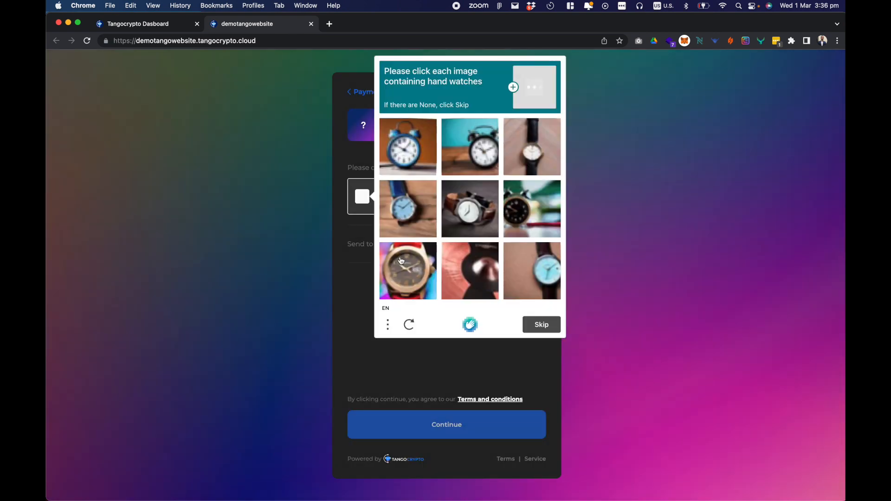
pyautogui.click(532, 146)
pyautogui.click(470, 209)
pyautogui.click(407, 208)
pyautogui.click(408, 270)
pyautogui.click(531, 272)
pyautogui.click(538, 325)
pyautogui.click(534, 423)
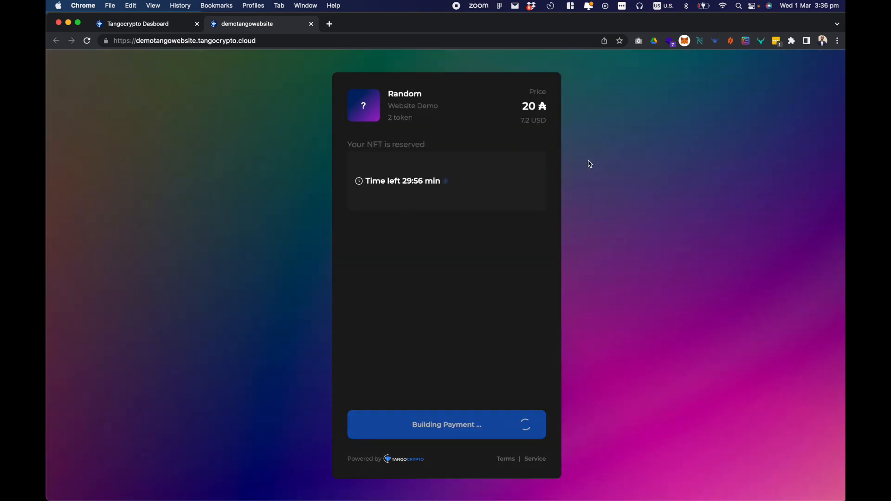
# Sign the 2-NFT purchase transaction in the Nami wallet with the wallet password.
pyautogui.moveTo(490, 23); pyautogui.dragTo(591, 112)
pyautogui.click(600, 374)
pyautogui.write('••••••••')
pyautogui.press('Return')
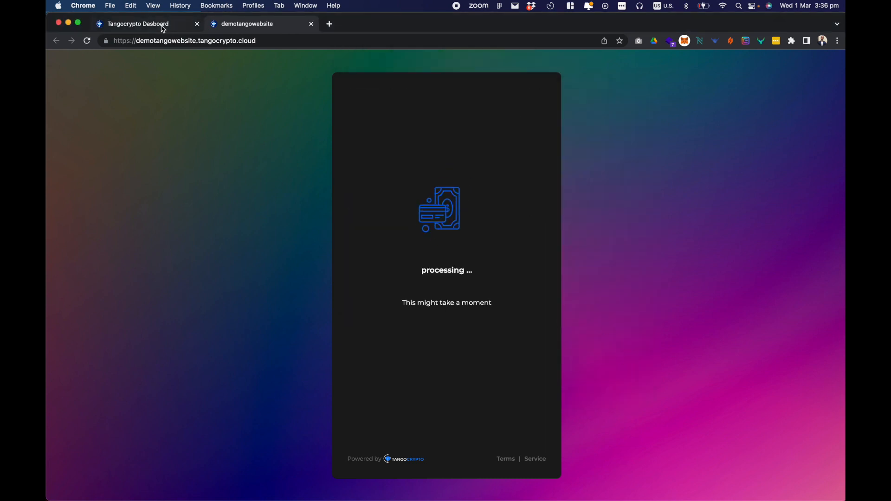
# Track the status of the 2-NFT purchase in the dashboard sales list and on the live website until minting finishes.
pyautogui.click(163, 27)
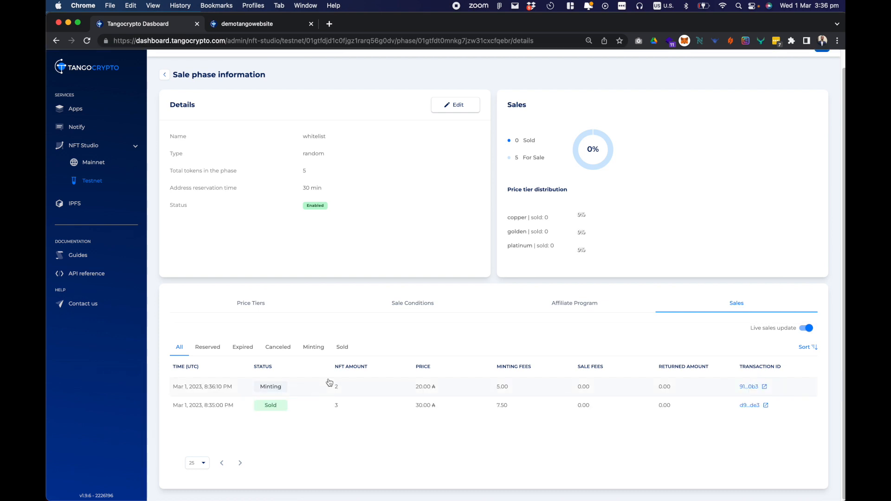
pyautogui.click(261, 25)
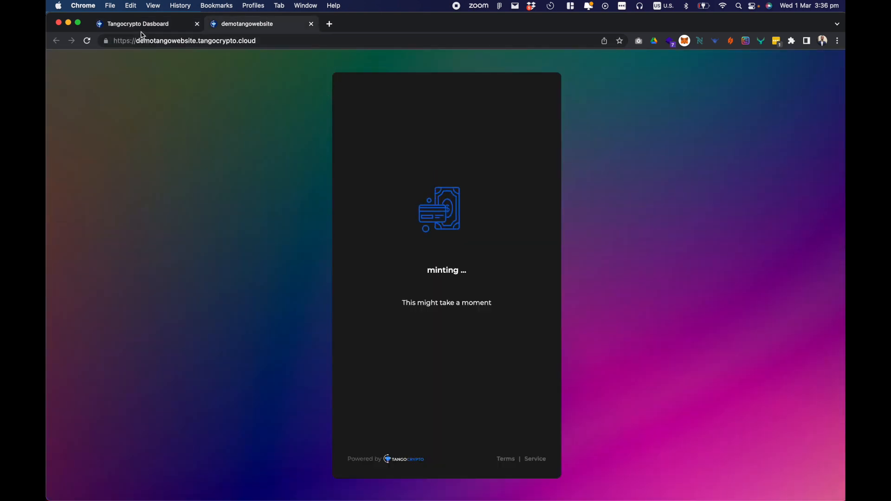
pyautogui.click(143, 28)
pyautogui.click(259, 29)
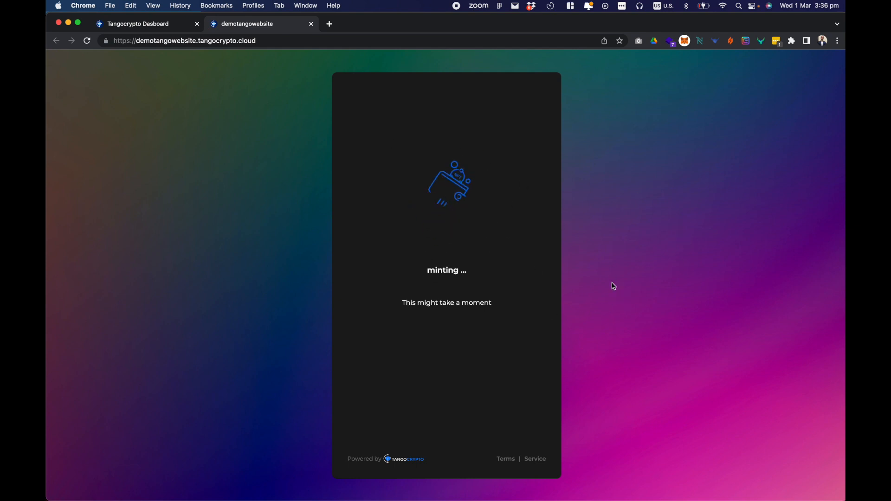
pyautogui.click(139, 24)
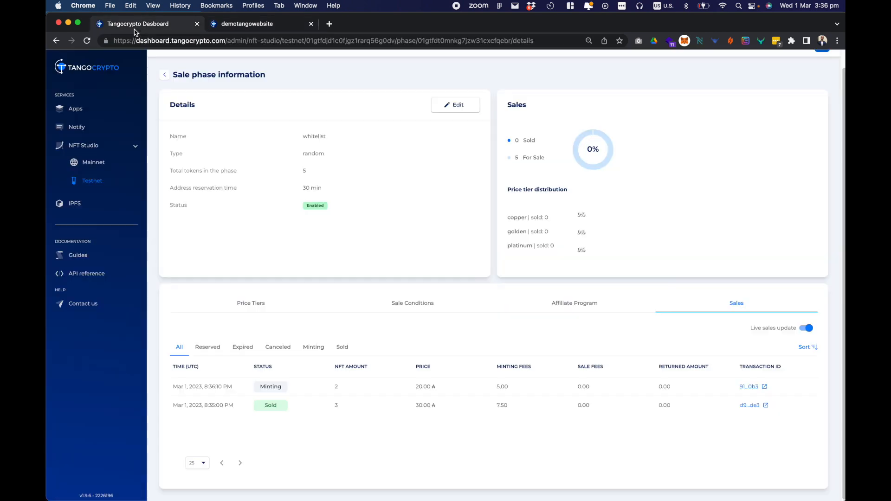
pyautogui.click(232, 26)
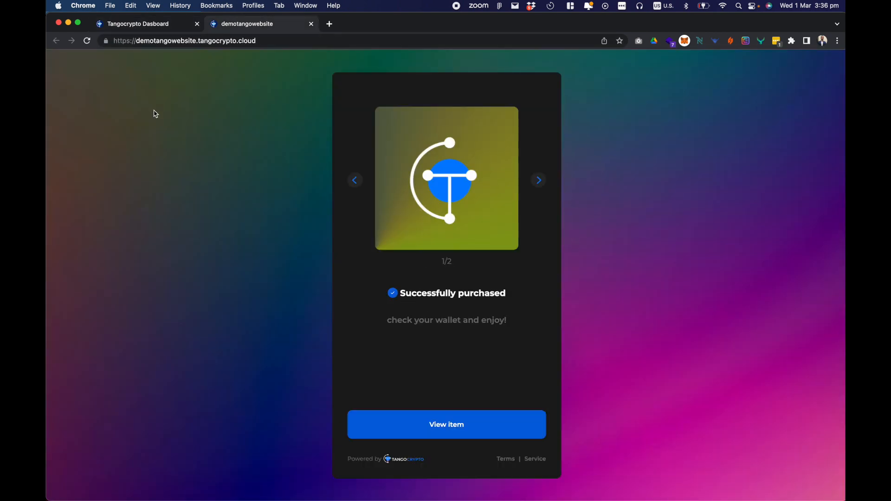
# Reload the live website and check the whitelist phase's sale status and whether the purchase button still works.
pyautogui.click(87, 41)
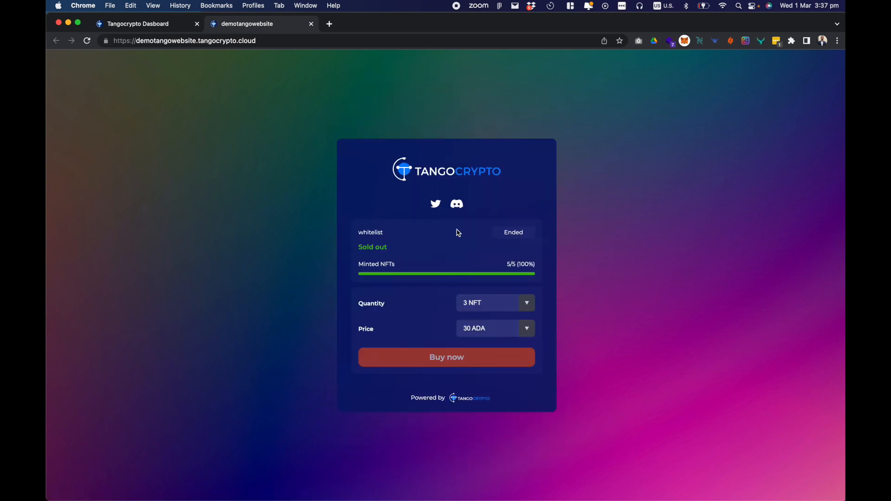
pyautogui.moveTo(358, 247); pyautogui.dragTo(401, 250)
pyautogui.tripleClick(436, 367)
pyautogui.click(468, 367)
# Return to the Website Demo collection in the dashboard and review its sales figures, sales phases, general information and website configuration.
pyautogui.click(155, 29)
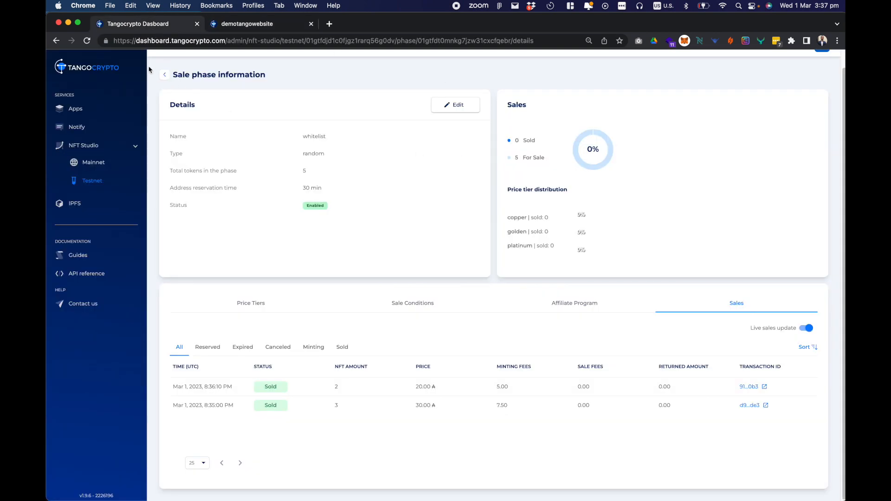
pyautogui.click(164, 75)
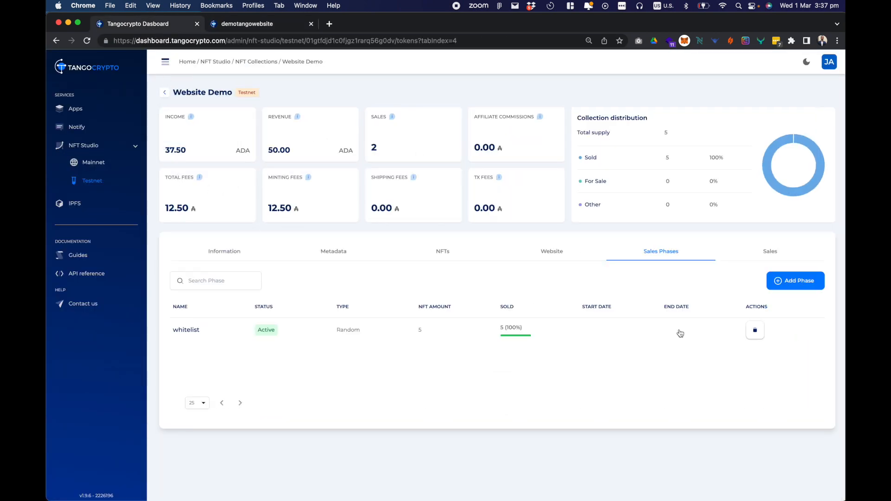
pyautogui.click(560, 254)
pyautogui.click(660, 259)
pyautogui.doubleClick(374, 148)
pyautogui.click(232, 252)
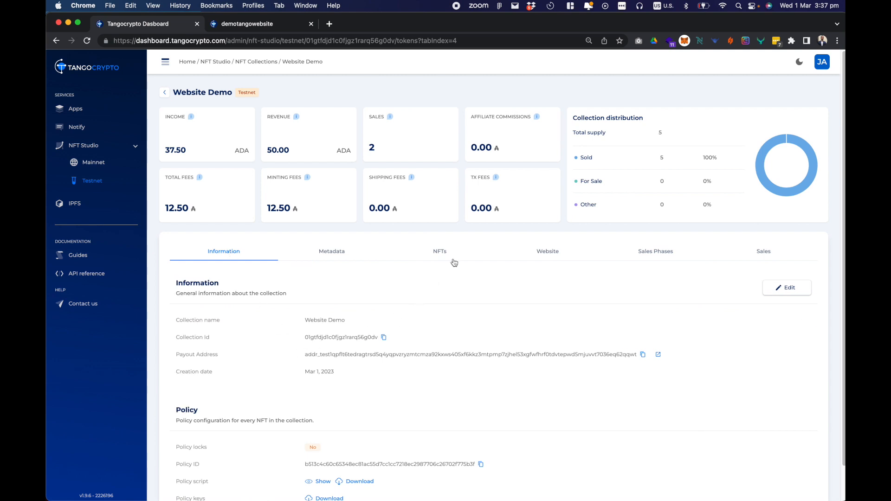
pyautogui.click(544, 255)
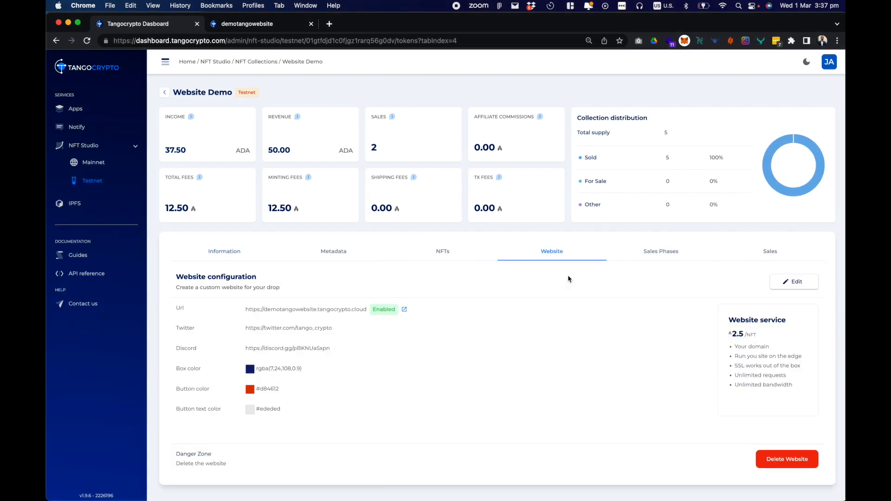